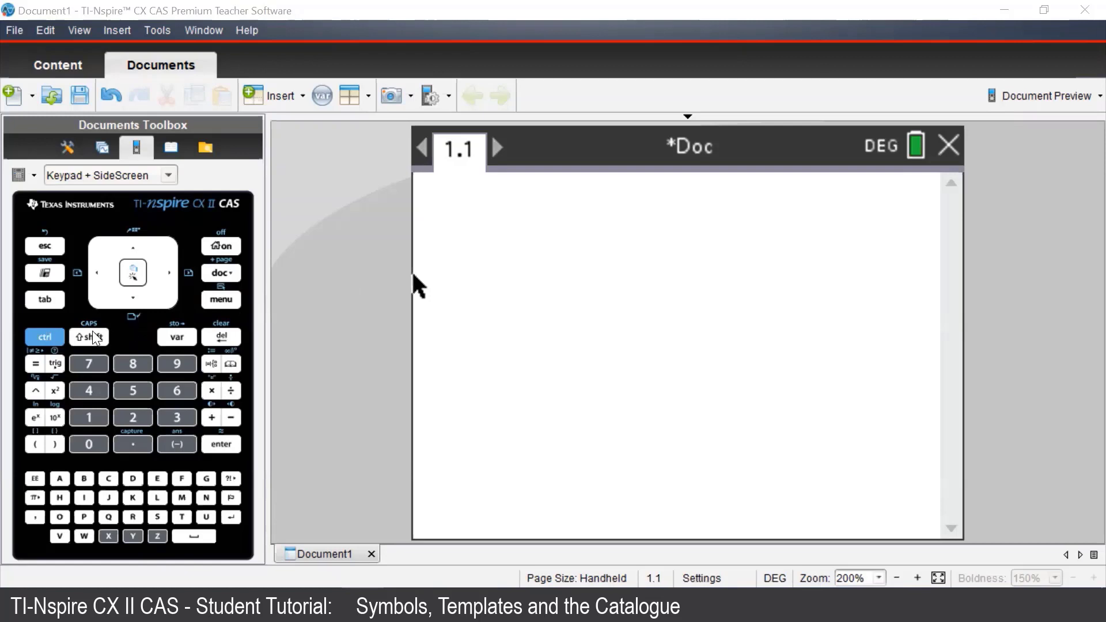
- Browse the relational symbols palette (<, ≠, |) and close it without inserting anything
{"action": "left_click", "coordinate": [42, 338]}
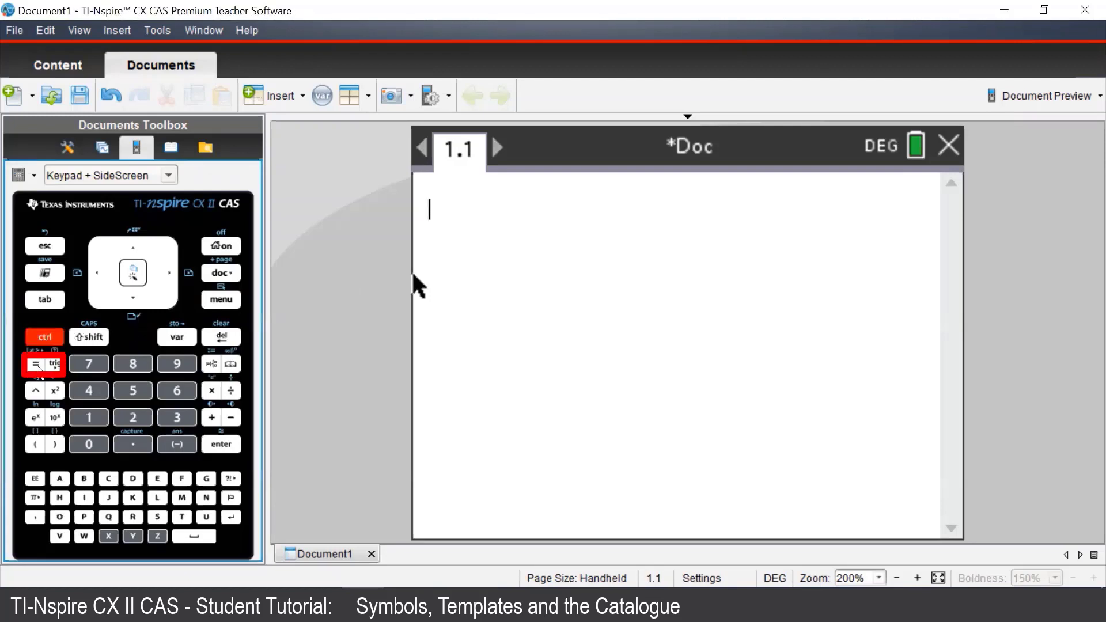
{"action": "left_click", "coordinate": [36, 365]}
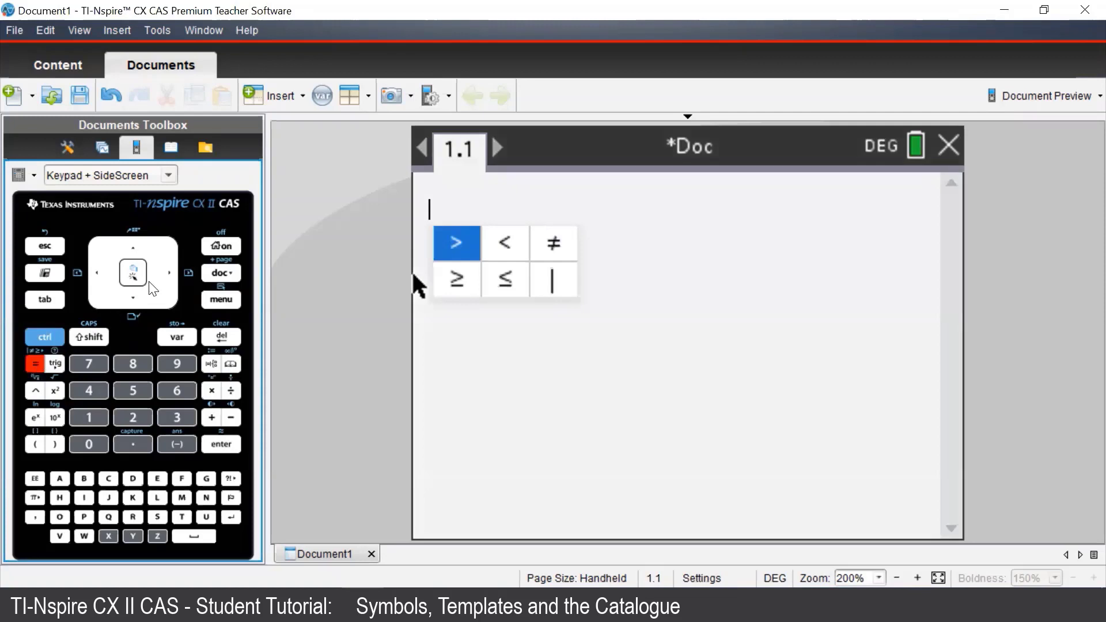
{"action": "left_click", "coordinate": [173, 280]}
{"action": "left_click", "coordinate": [173, 283]}
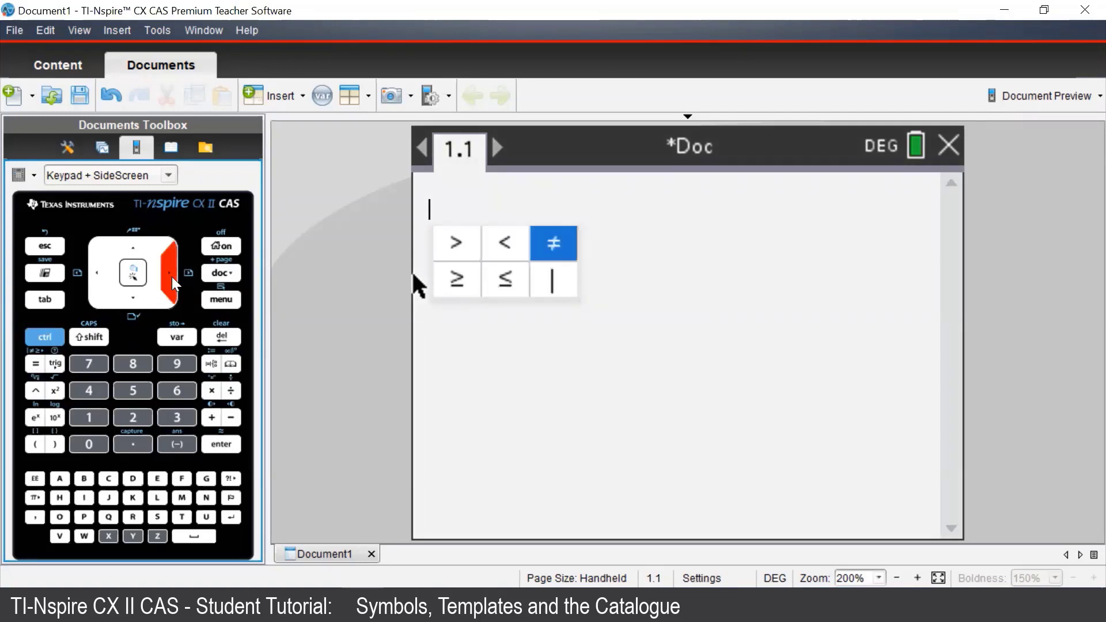
{"action": "left_click", "coordinate": [135, 301]}
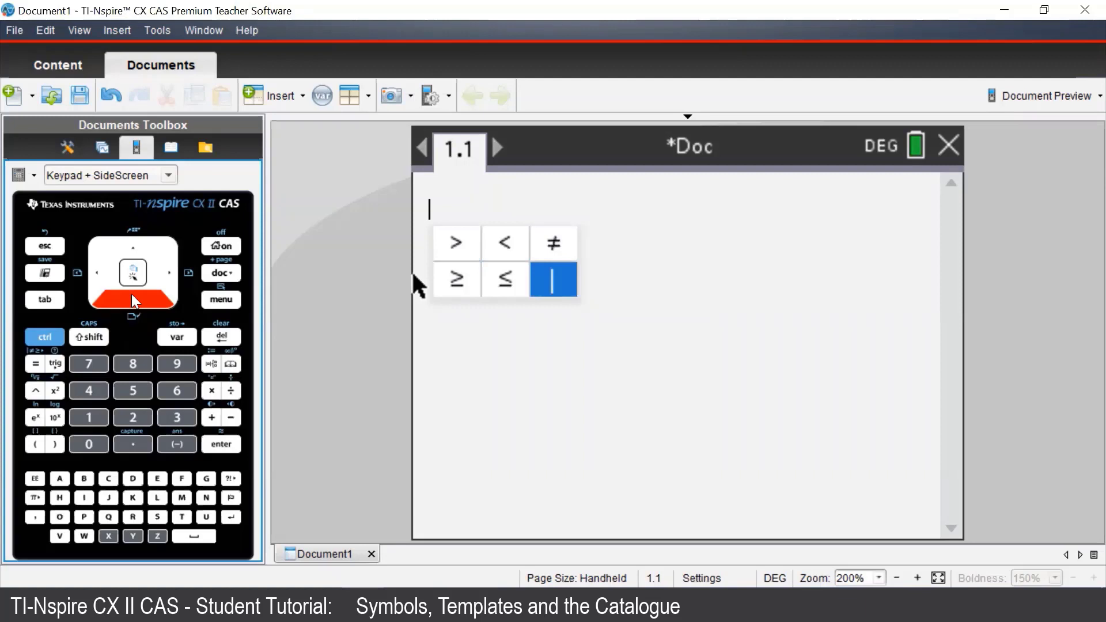
{"action": "left_click", "coordinate": [47, 248]}
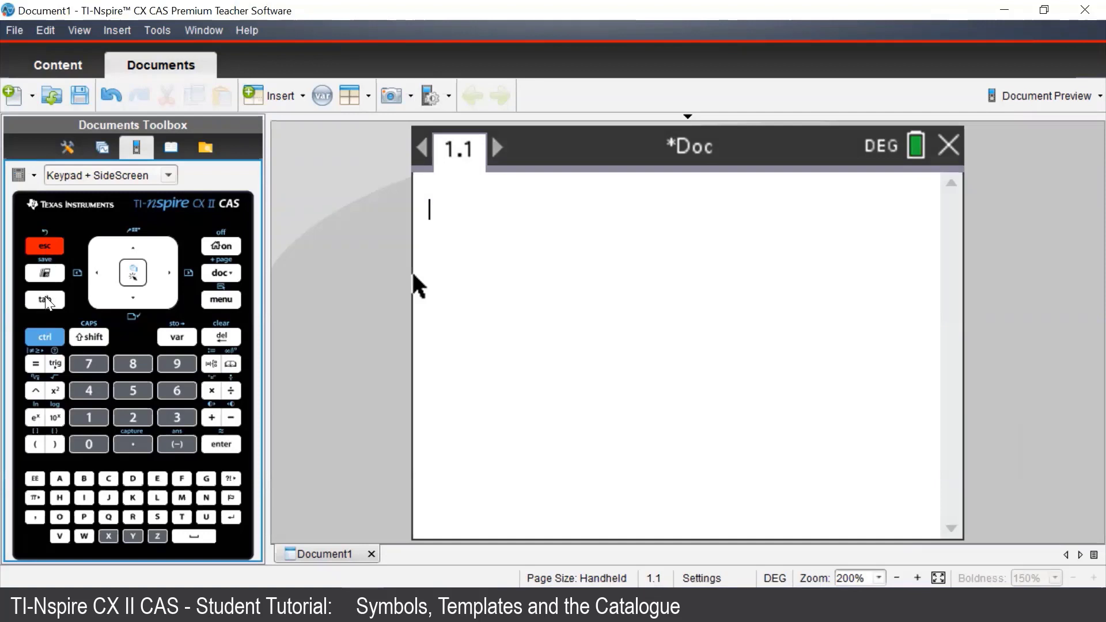
- Browse the special symbols (π, i, ∞, e, θ, °) and trig palettes, closing both unused
{"action": "left_click", "coordinate": [35, 499]}
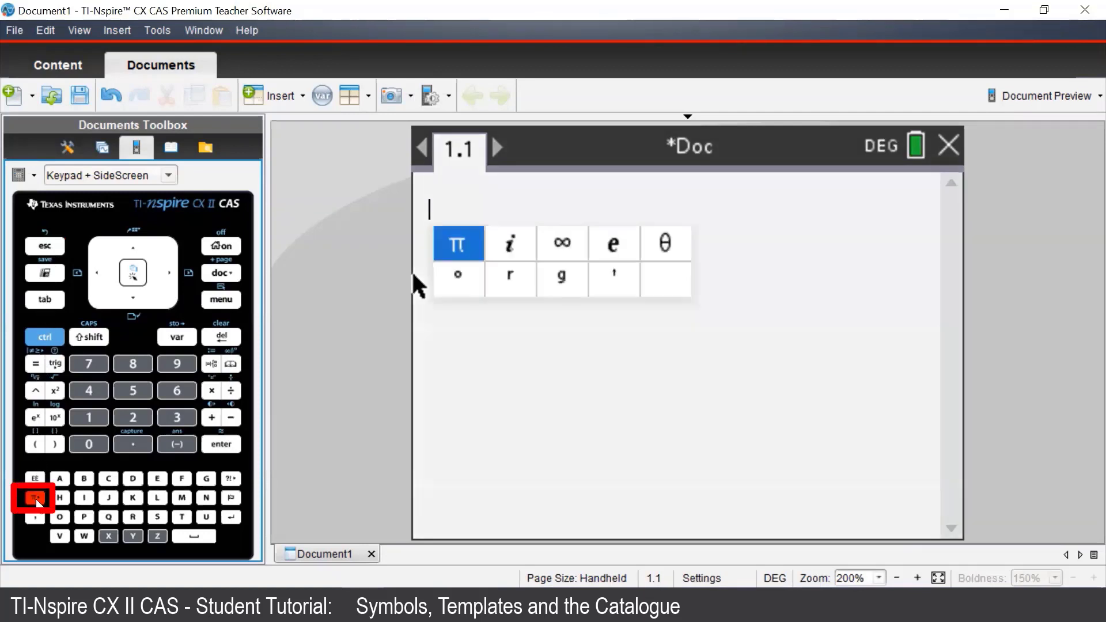
{"action": "left_click", "coordinate": [171, 272]}
{"action": "left_click", "coordinate": [170, 272]}
{"action": "left_click", "coordinate": [171, 271]}
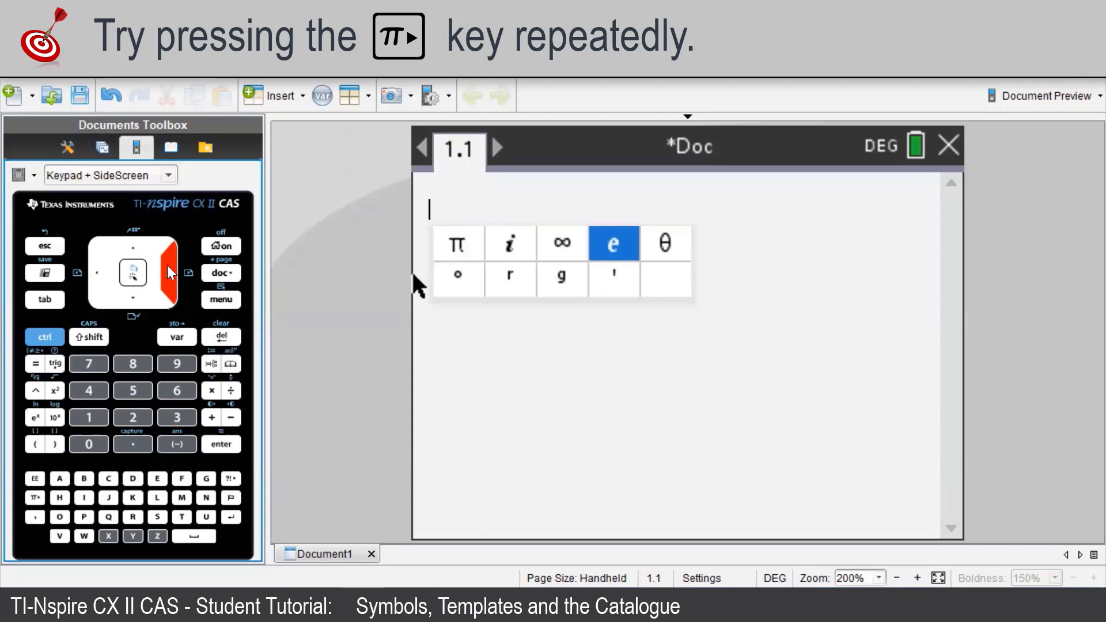
{"action": "left_click", "coordinate": [171, 272]}
{"action": "left_click", "coordinate": [165, 277]}
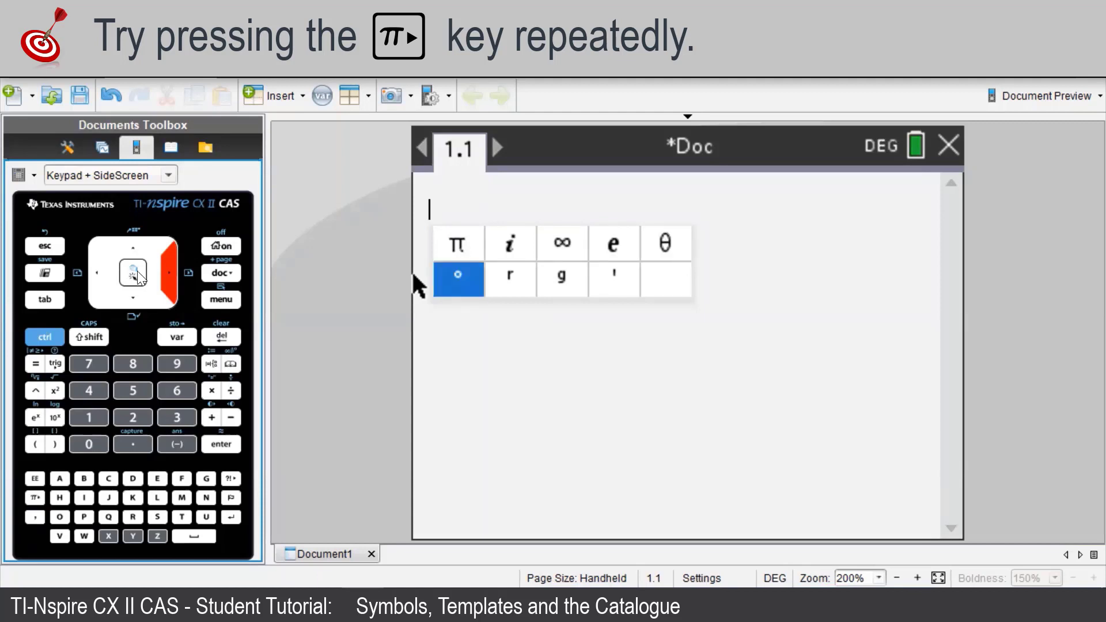
{"action": "left_click", "coordinate": [45, 254]}
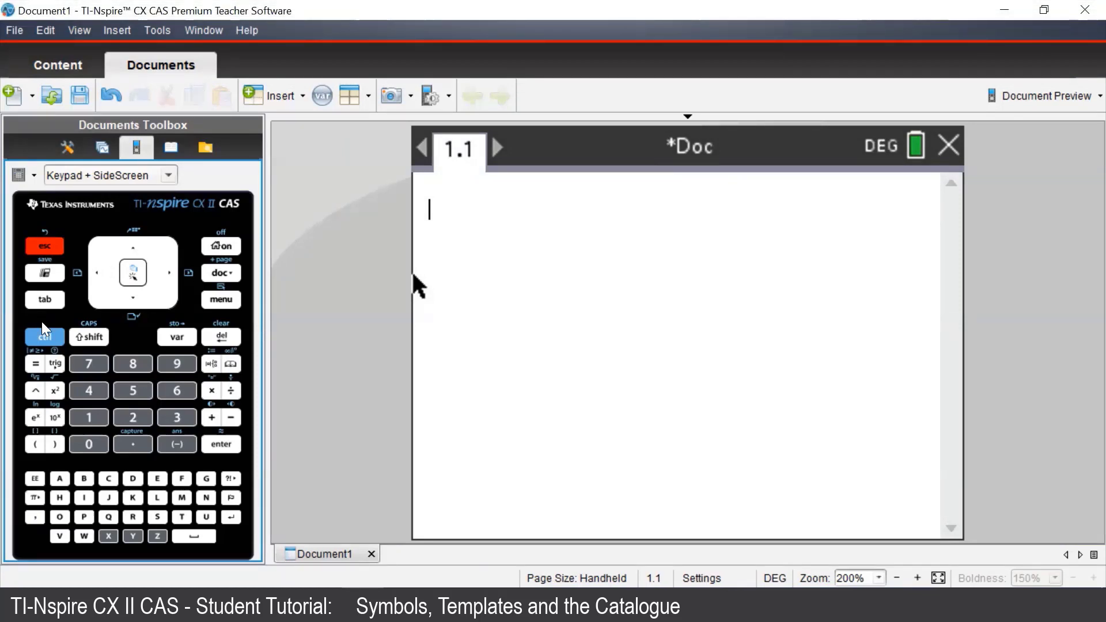
{"action": "left_click", "coordinate": [56, 369]}
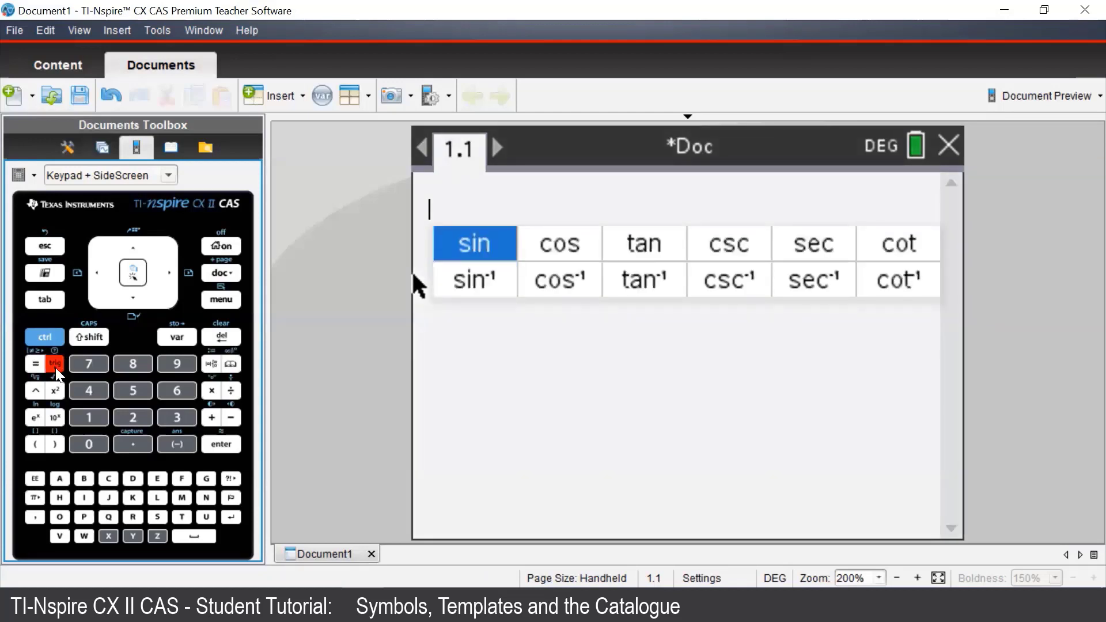
{"action": "left_click", "coordinate": [140, 298]}
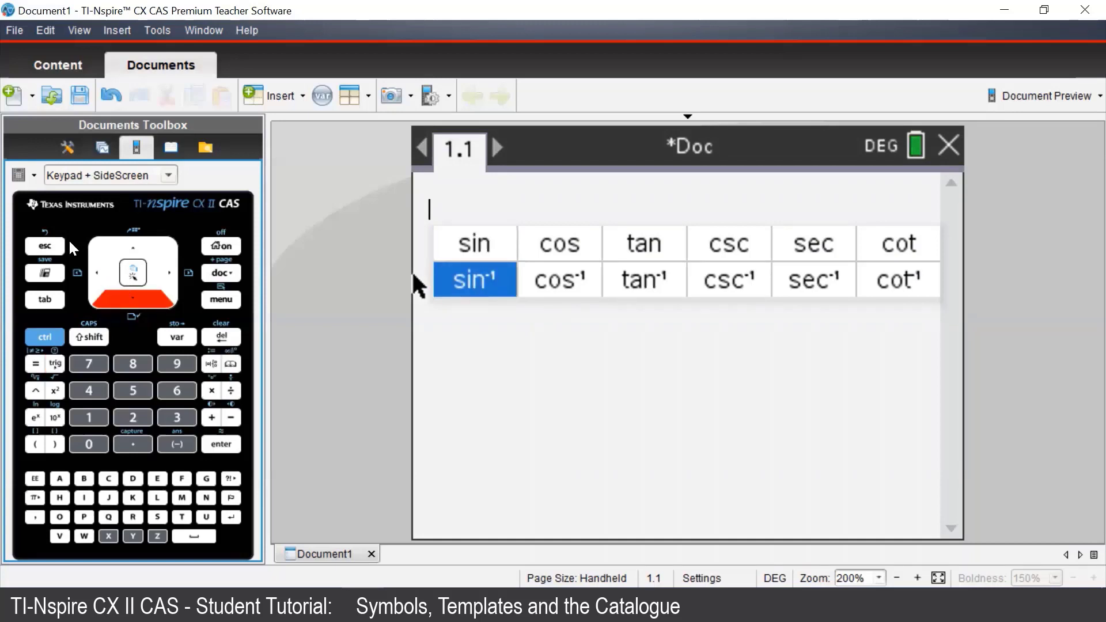
{"action": "left_click", "coordinate": [45, 242]}
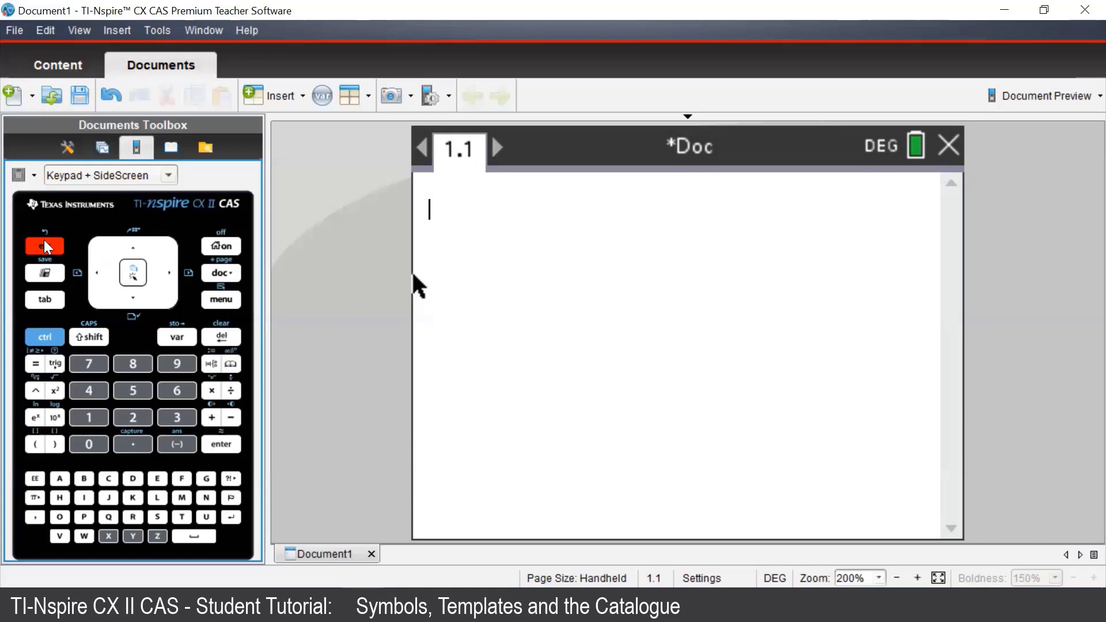
- Set Document Settings' Angle to Radian, save, and highlight Current on the home screen
{"action": "left_click", "coordinate": [218, 245]}
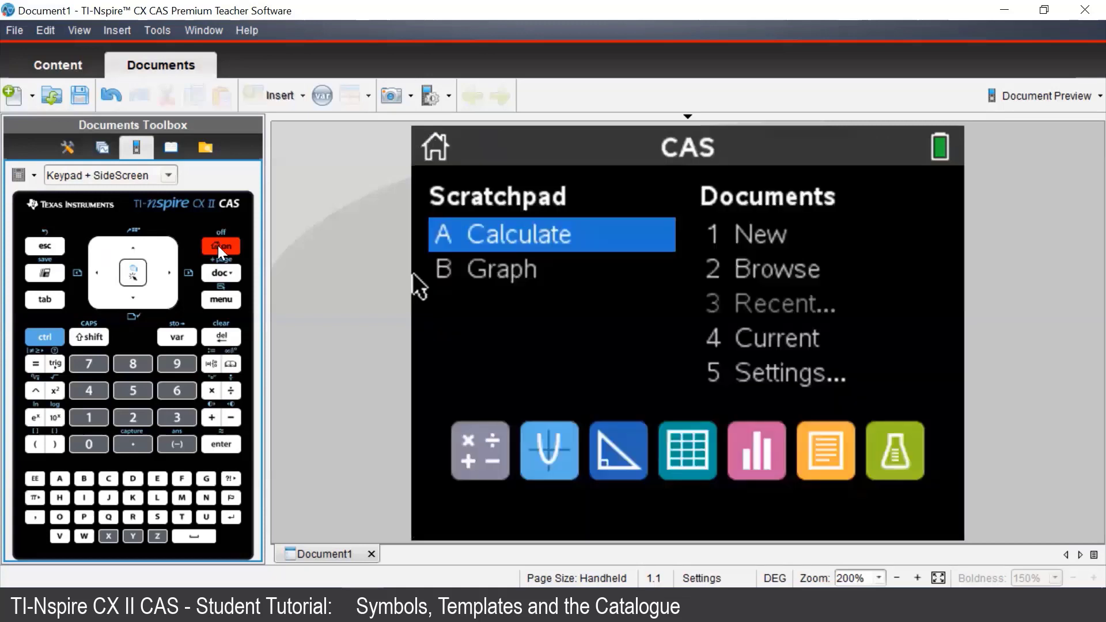
{"action": "left_click", "coordinate": [169, 275]}
{"action": "left_click", "coordinate": [129, 301]}
{"action": "left_click", "coordinate": [129, 301]}
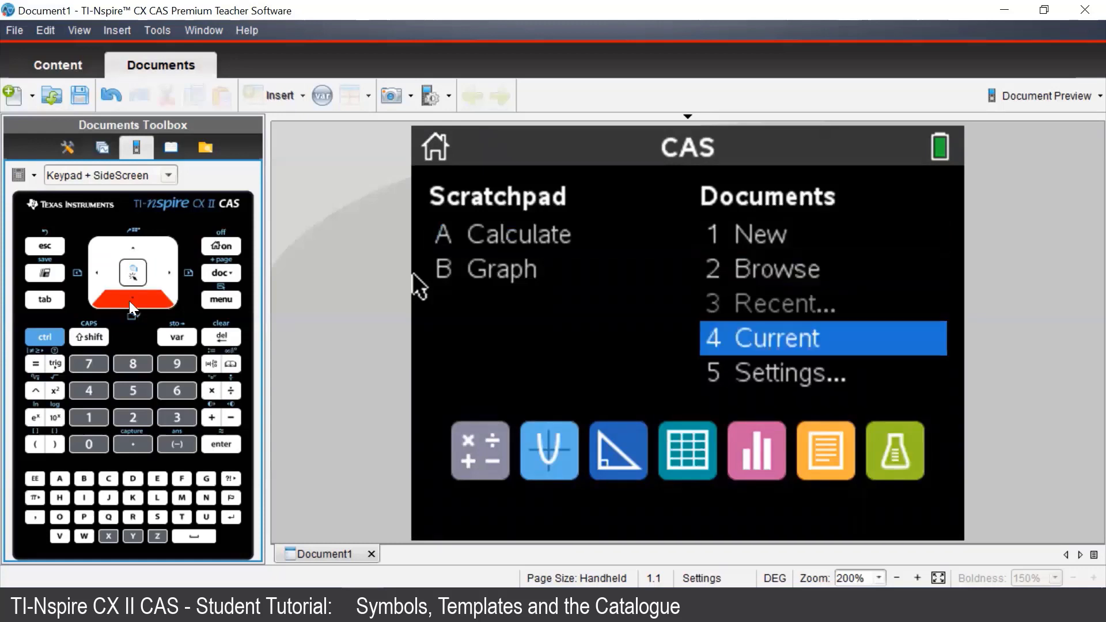
{"action": "left_click", "coordinate": [129, 300]}
{"action": "left_click", "coordinate": [132, 274]}
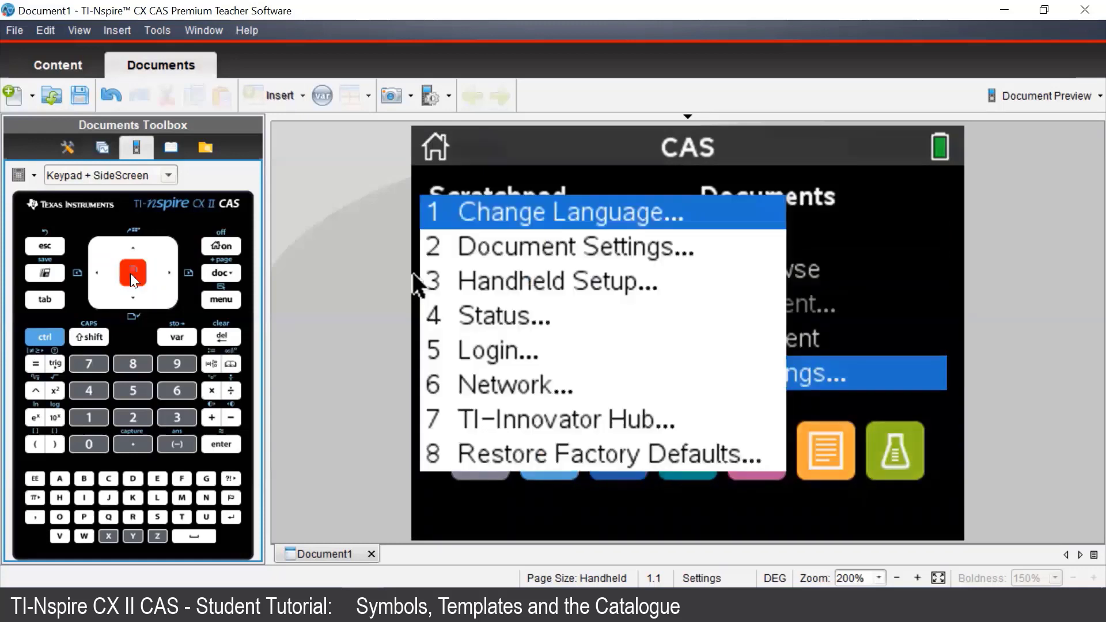
{"action": "left_click", "coordinate": [130, 295]}
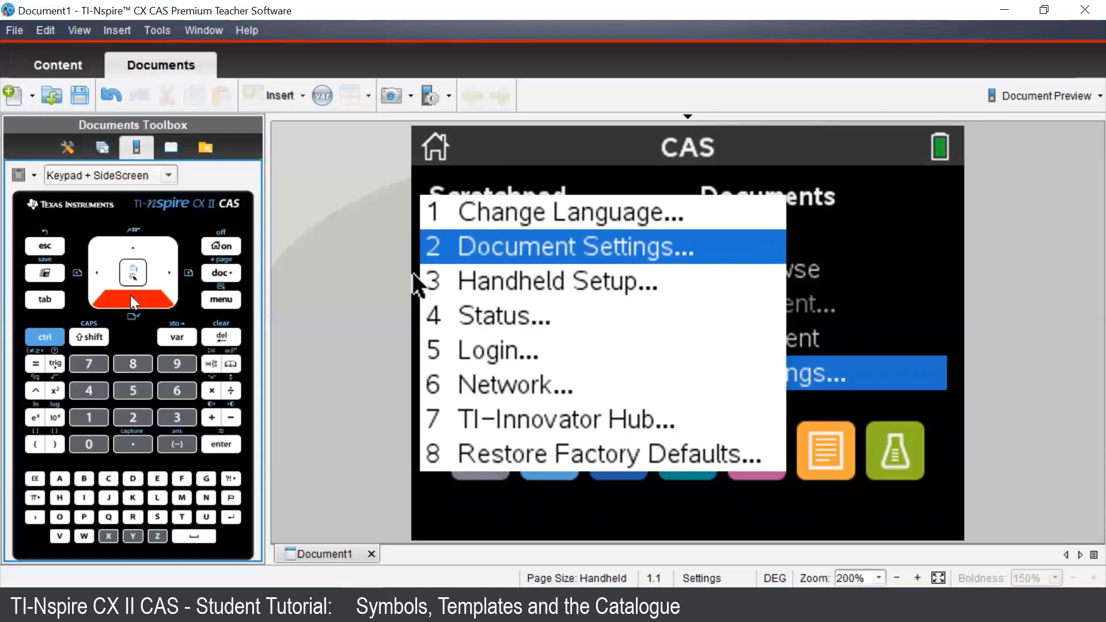
{"action": "left_click", "coordinate": [134, 275]}
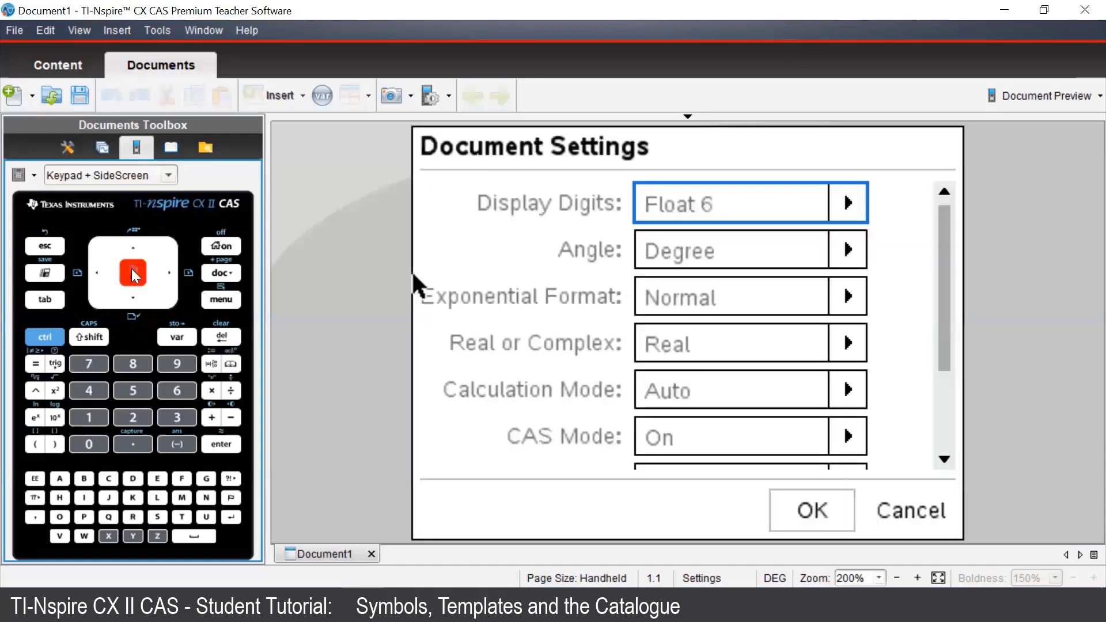
{"action": "left_click", "coordinate": [50, 301]}
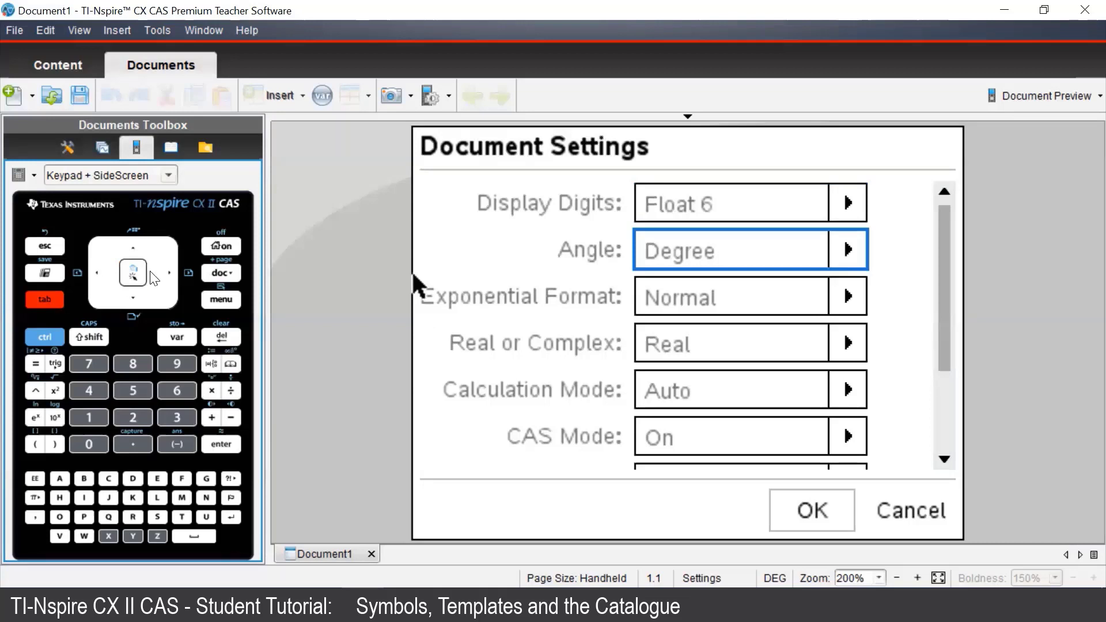
{"action": "left_click", "coordinate": [133, 278]}
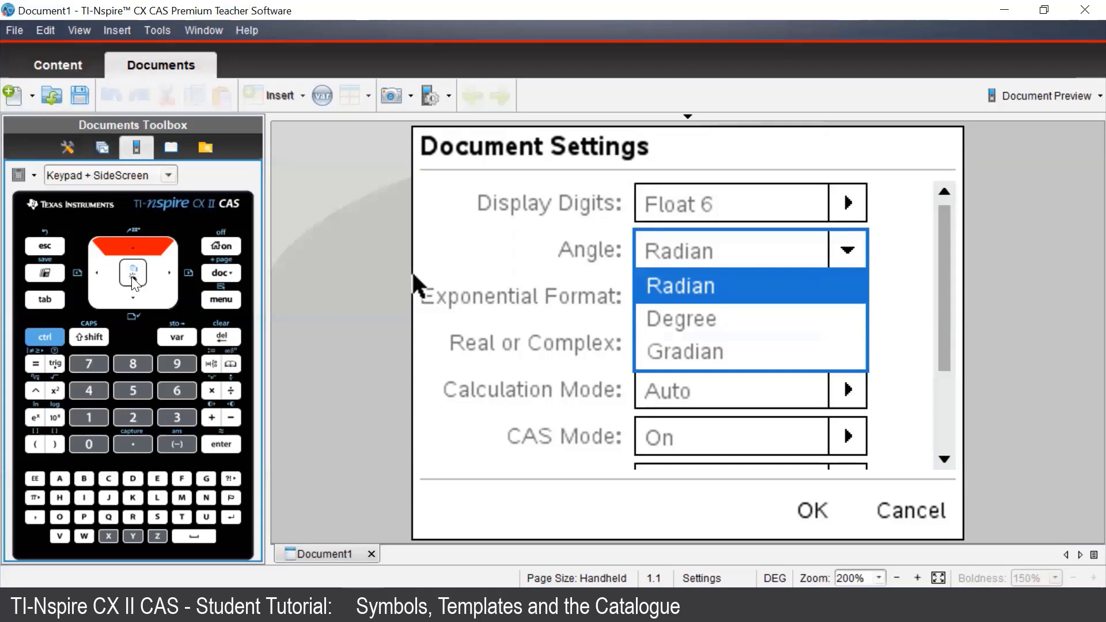
{"action": "left_click", "coordinate": [133, 278]}
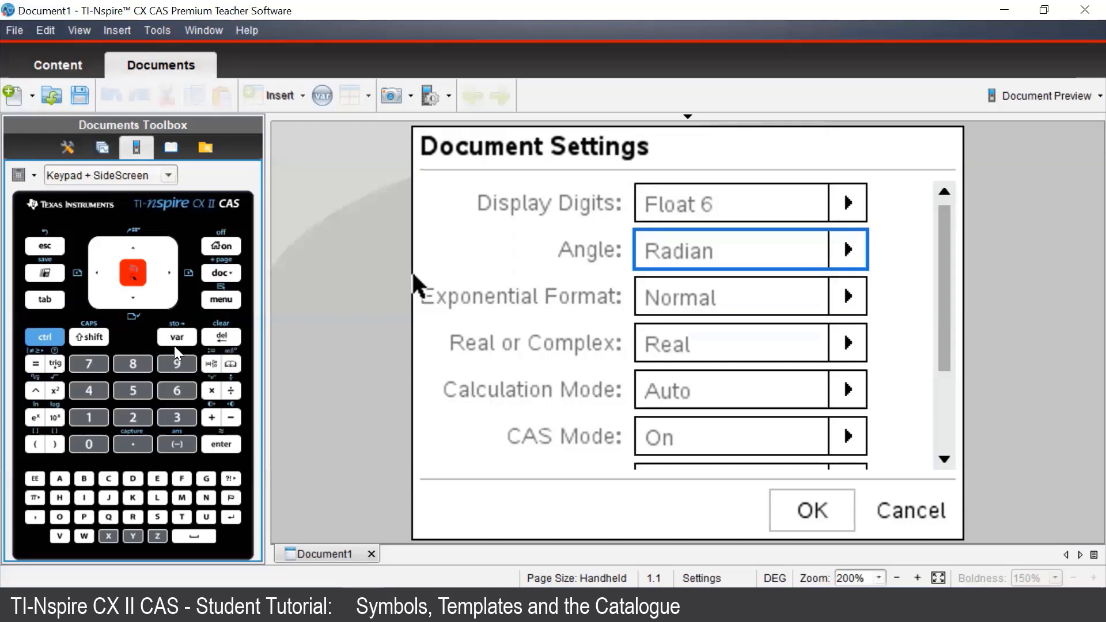
{"action": "left_click", "coordinate": [222, 444]}
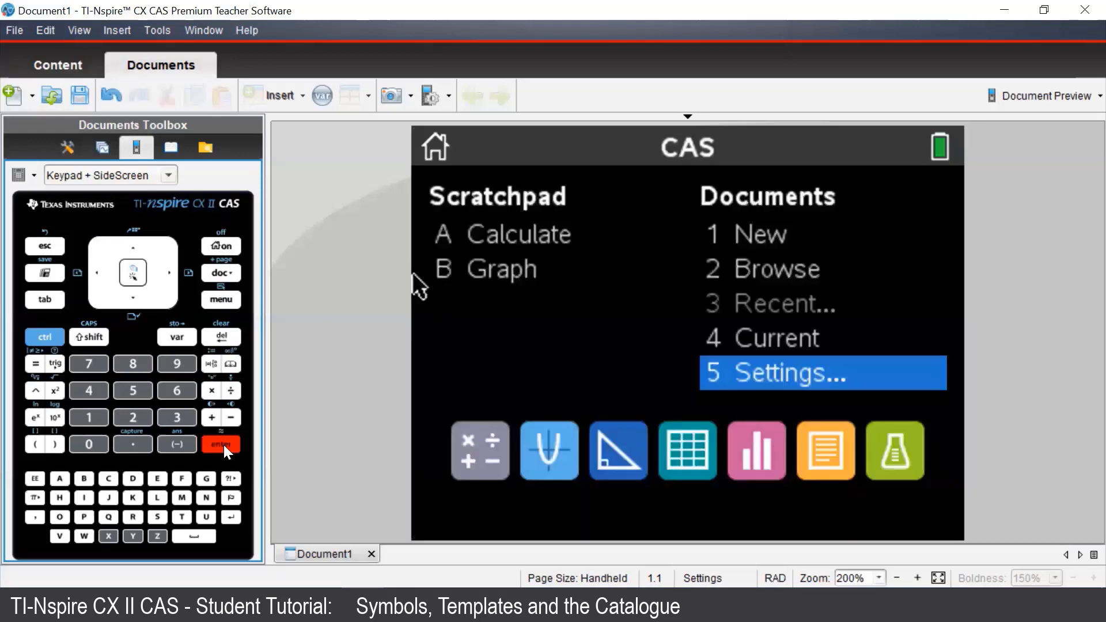
{"action": "left_click", "coordinate": [137, 247]}
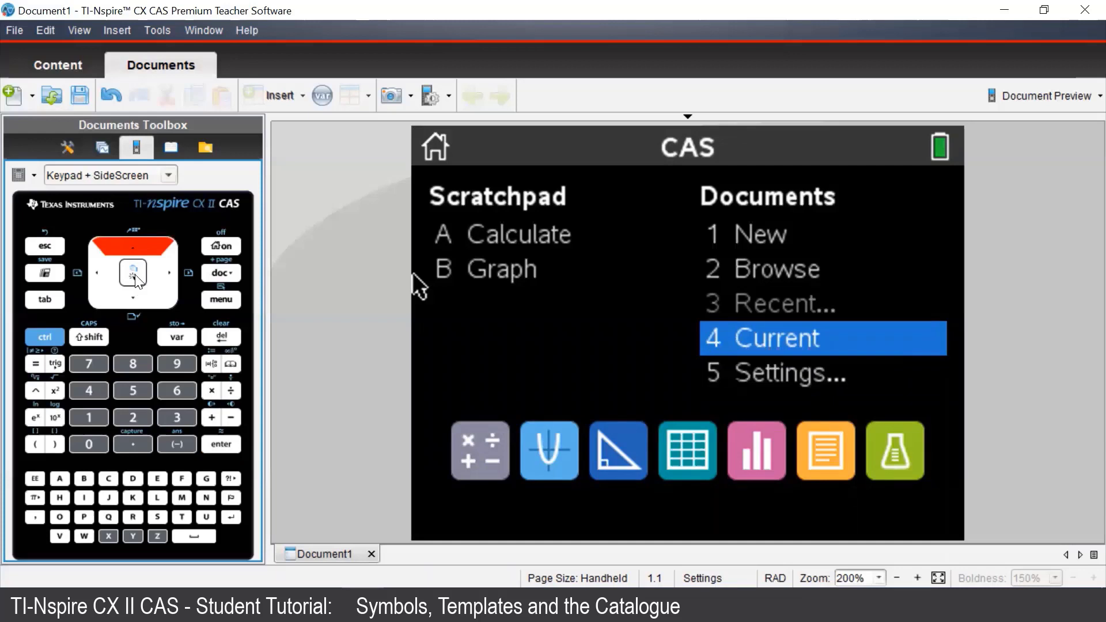
- Back on the calculator page, enter sin(45°) with the degree sign and evaluate it to √2/2
{"action": "key", "text": "Return"}
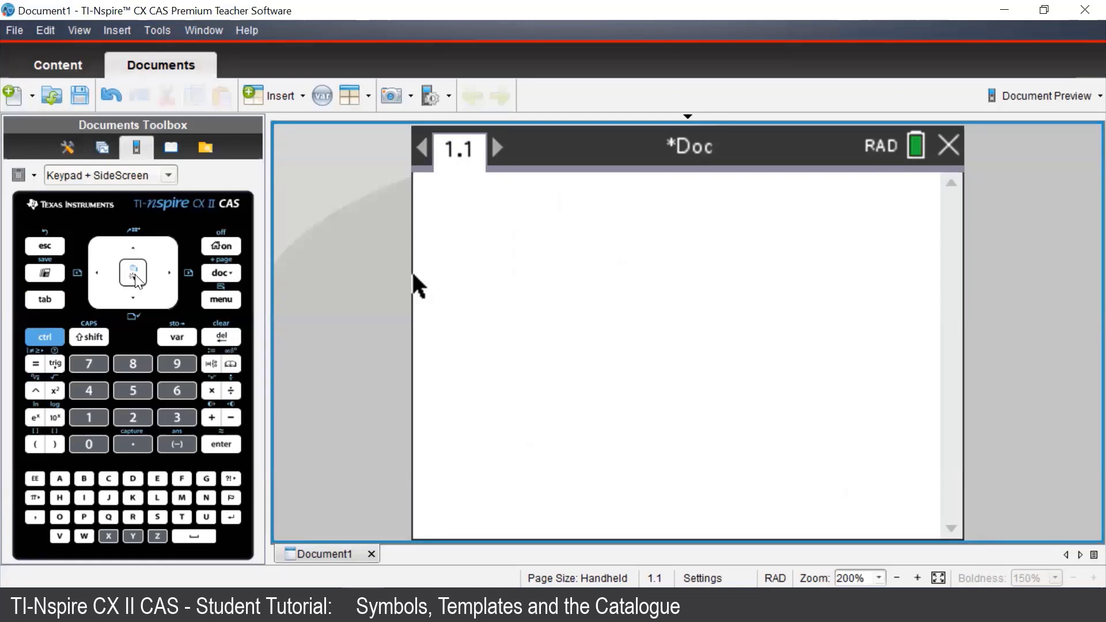
{"action": "left_click", "coordinate": [58, 364]}
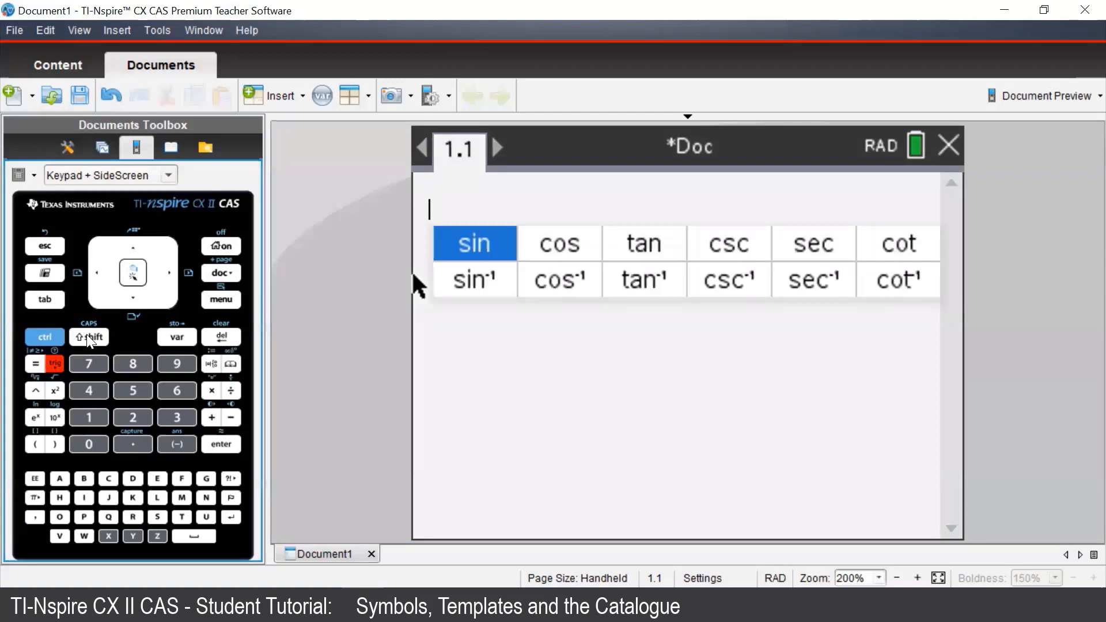
{"action": "left_click", "coordinate": [133, 273]}
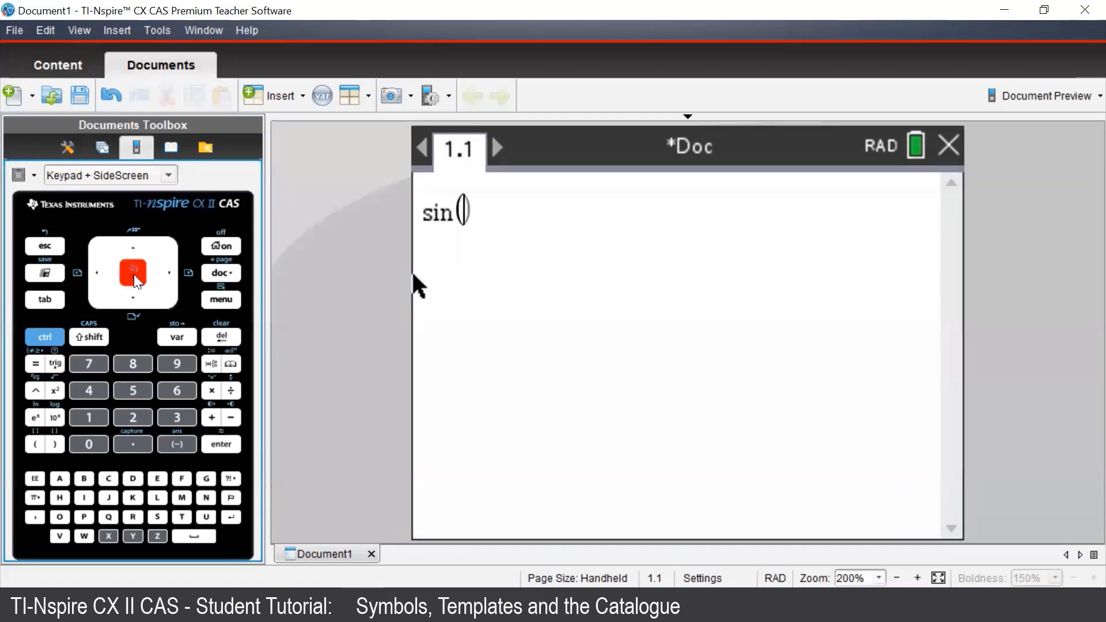
{"action": "left_click", "coordinate": [89, 392]}
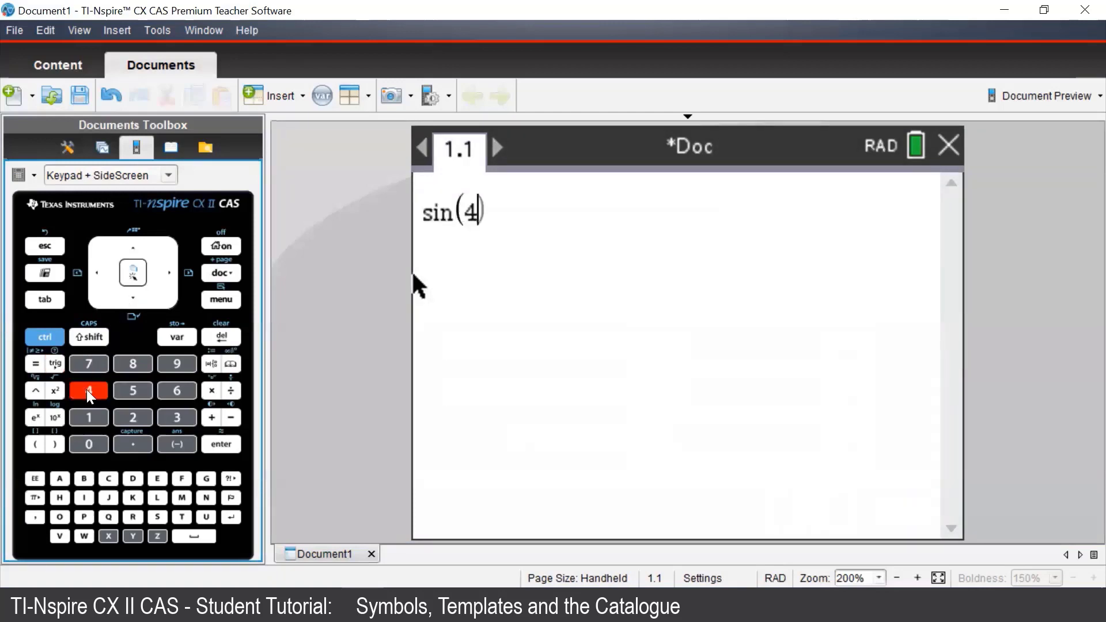
{"action": "left_click", "coordinate": [143, 392]}
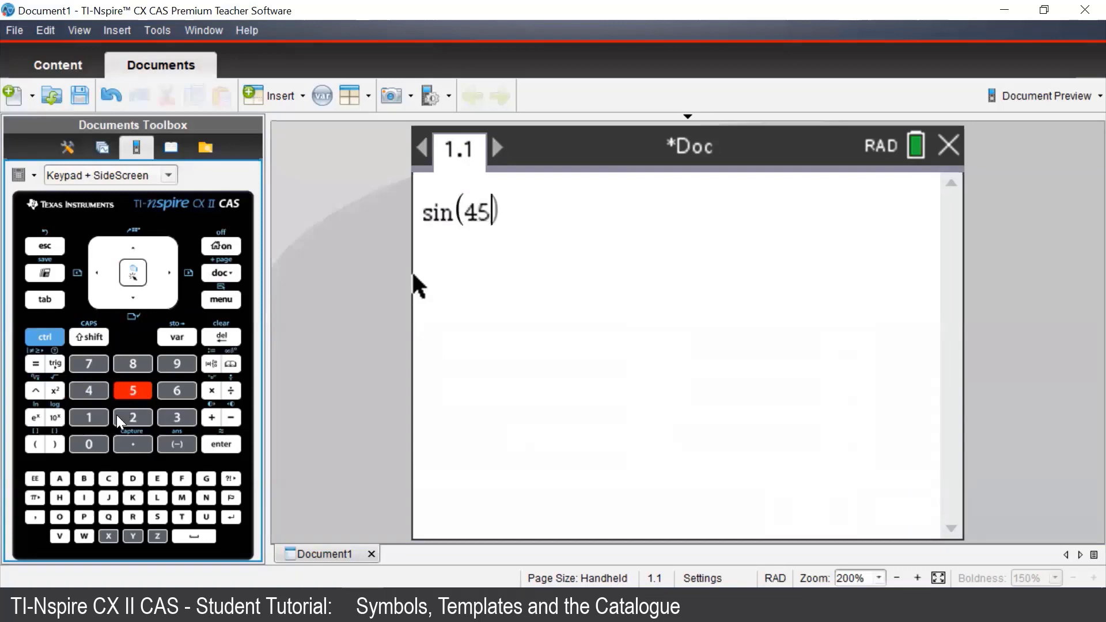
{"action": "left_click", "coordinate": [33, 499]}
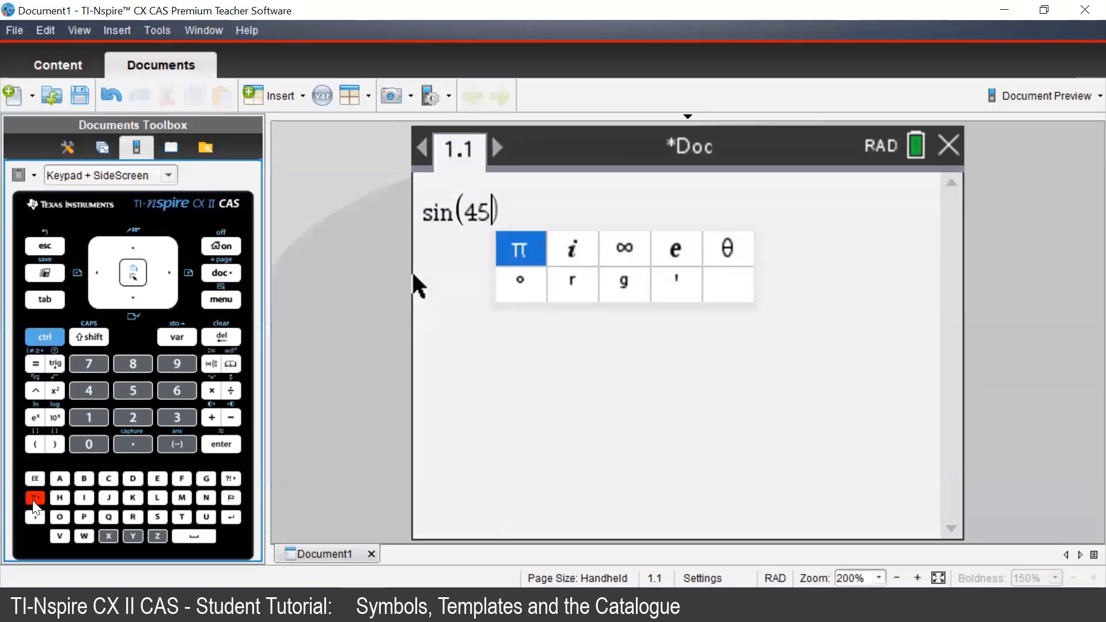
{"action": "left_click", "coordinate": [128, 303]}
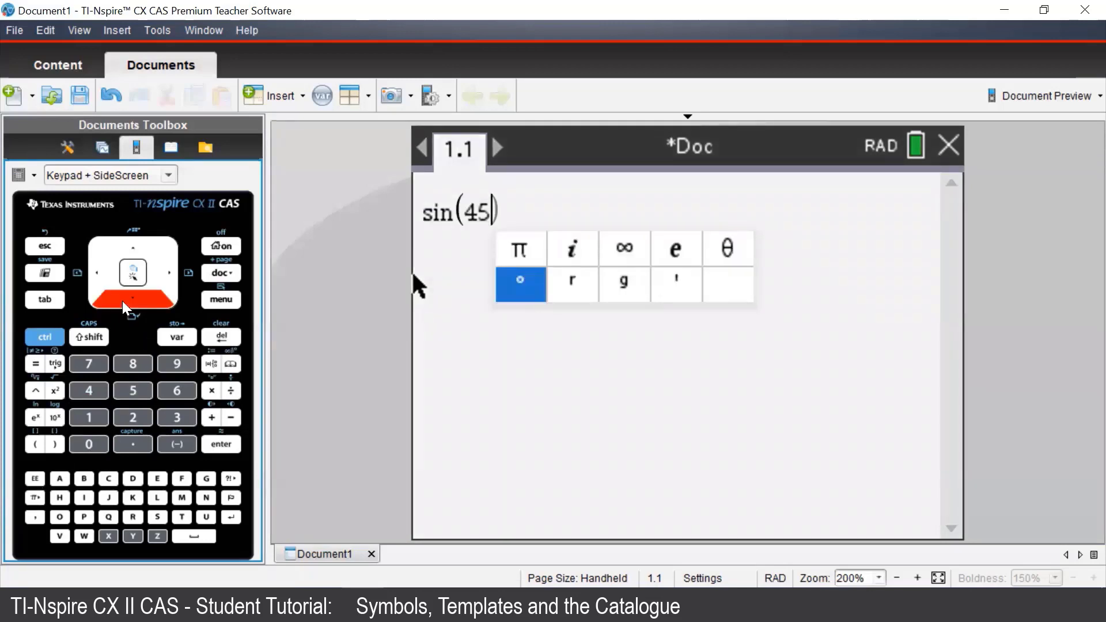
{"action": "left_click", "coordinate": [133, 274]}
{"action": "left_click", "coordinate": [221, 444]}
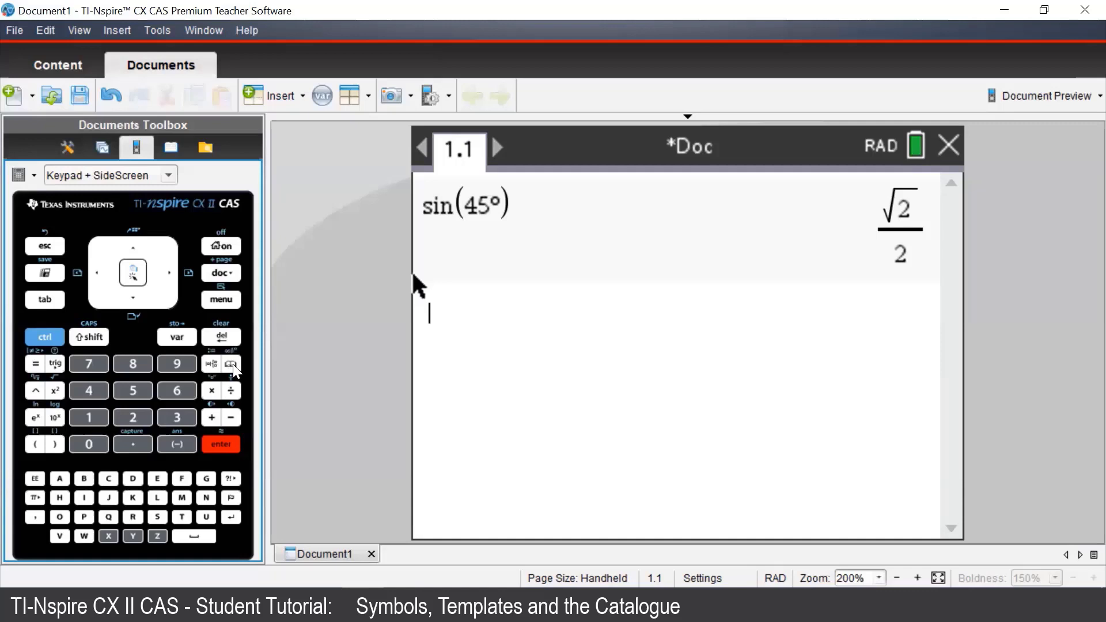
{"action": "left_click", "coordinate": [231, 364]}
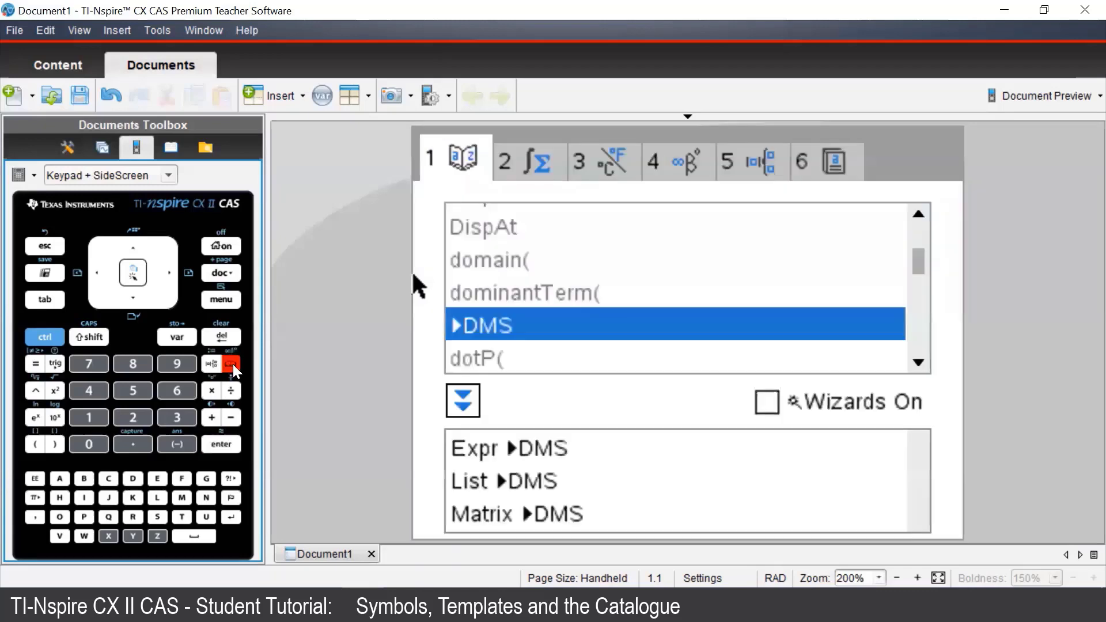
{"action": "left_click", "coordinate": [158, 517]}
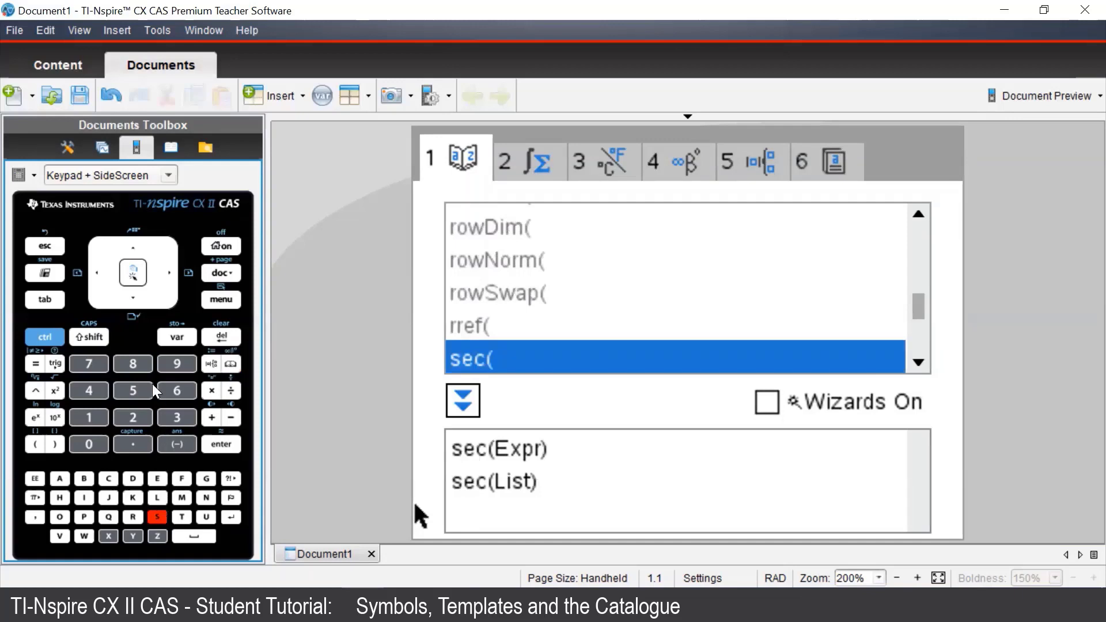
{"action": "left_click", "coordinate": [132, 301]}
{"action": "left_click", "coordinate": [131, 301]}
{"action": "left_click", "coordinate": [132, 301]}
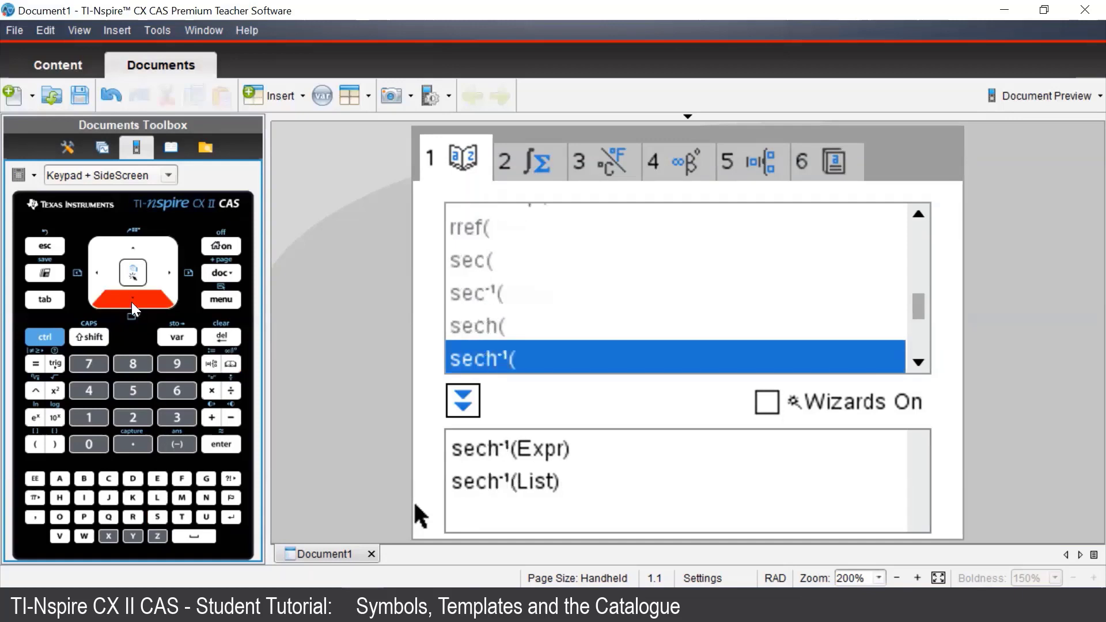
{"action": "left_click", "coordinate": [131, 301]}
{"action": "left_click", "coordinate": [132, 301]}
{"action": "left_click", "coordinate": [132, 300]}
{"action": "left_click", "coordinate": [132, 301]}
{"action": "left_click", "coordinate": [132, 301]}
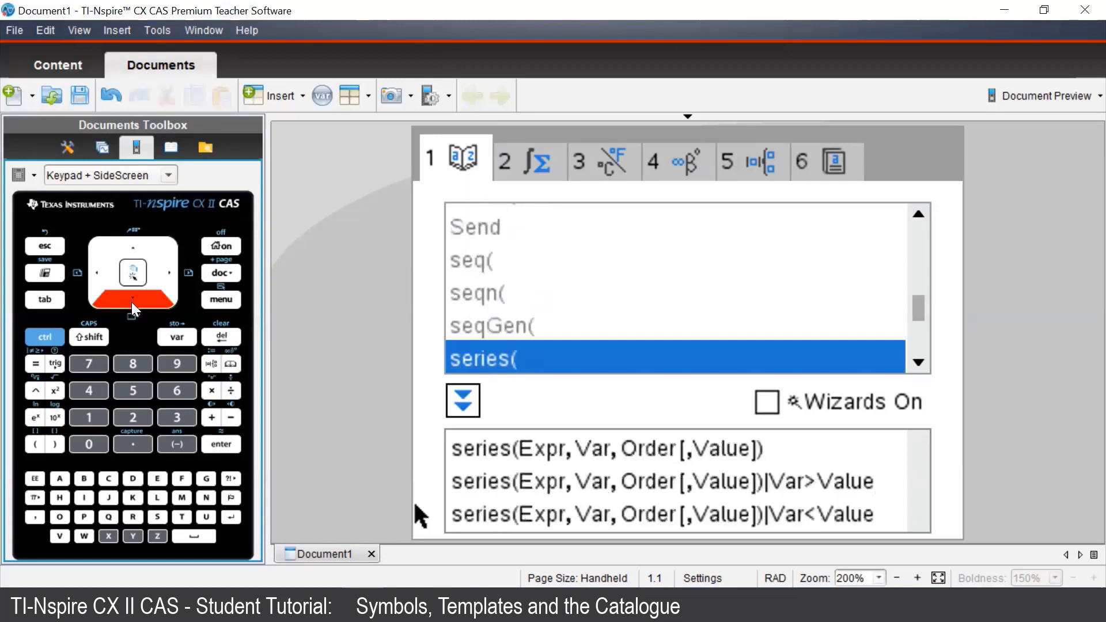
{"action": "left_click", "coordinate": [131, 301]}
{"action": "left_click", "coordinate": [132, 301]}
{"action": "left_click", "coordinate": [132, 301]}
{"action": "left_click", "coordinate": [132, 301]}
{"action": "left_click", "coordinate": [132, 301]}
{"action": "left_click", "coordinate": [132, 301]}
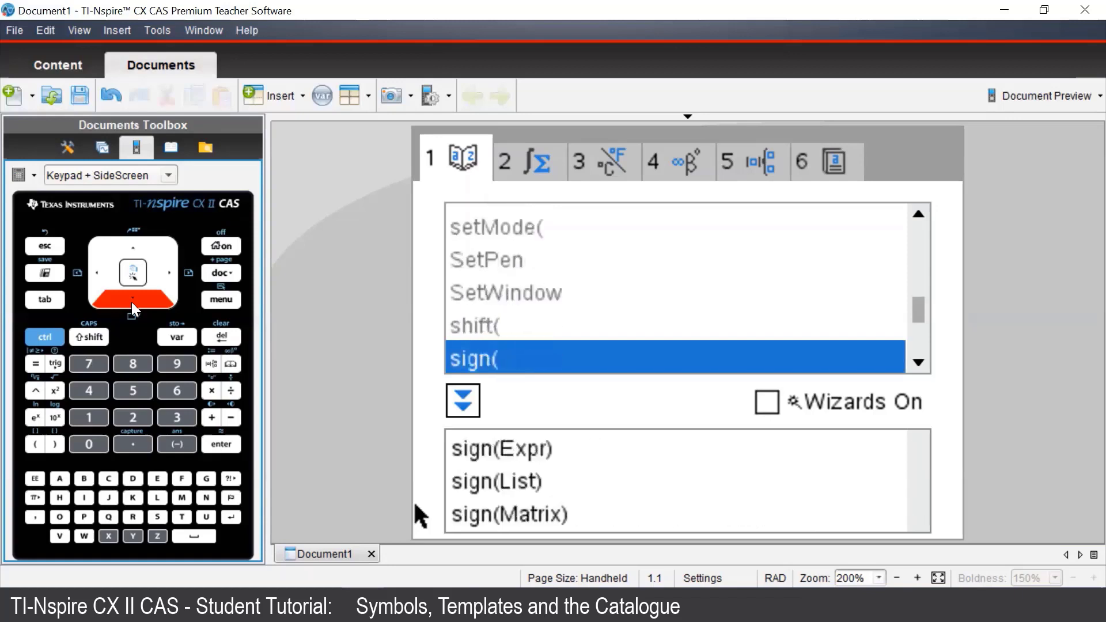
{"action": "left_click", "coordinate": [132, 301]}
{"action": "left_click", "coordinate": [132, 301]}
{"action": "left_click", "coordinate": [132, 301]}
{"action": "left_click", "coordinate": [132, 301]}
{"action": "left_click", "coordinate": [131, 302]}
{"action": "left_click", "coordinate": [132, 303]}
{"action": "left_click", "coordinate": [132, 302]}
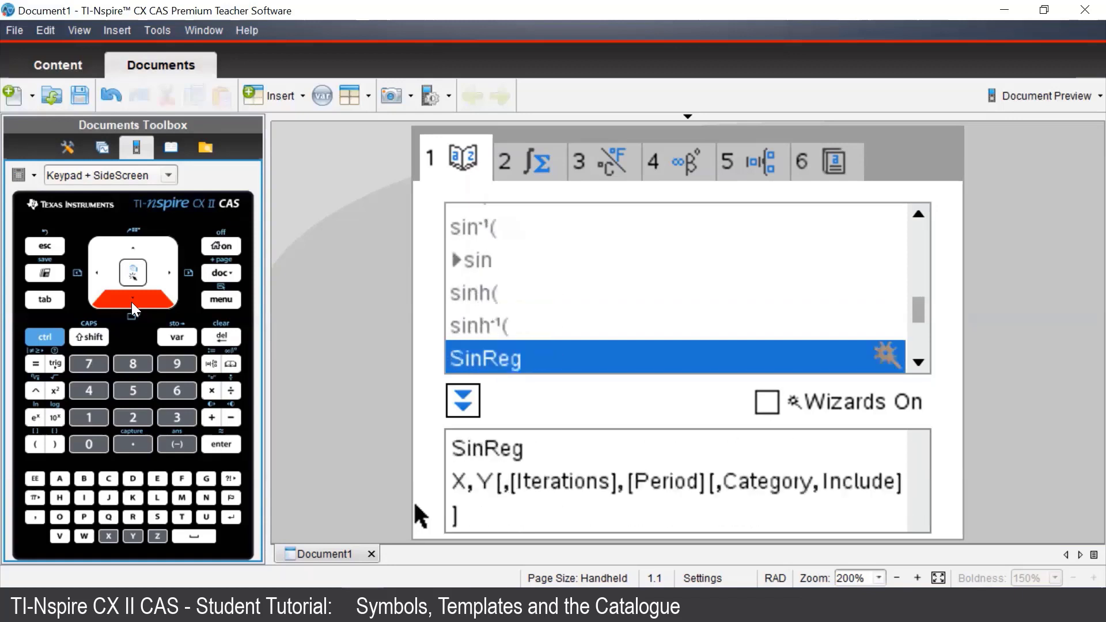
{"action": "left_click", "coordinate": [132, 302]}
{"action": "left_click", "coordinate": [131, 302]}
{"action": "left_click", "coordinate": [135, 249]}
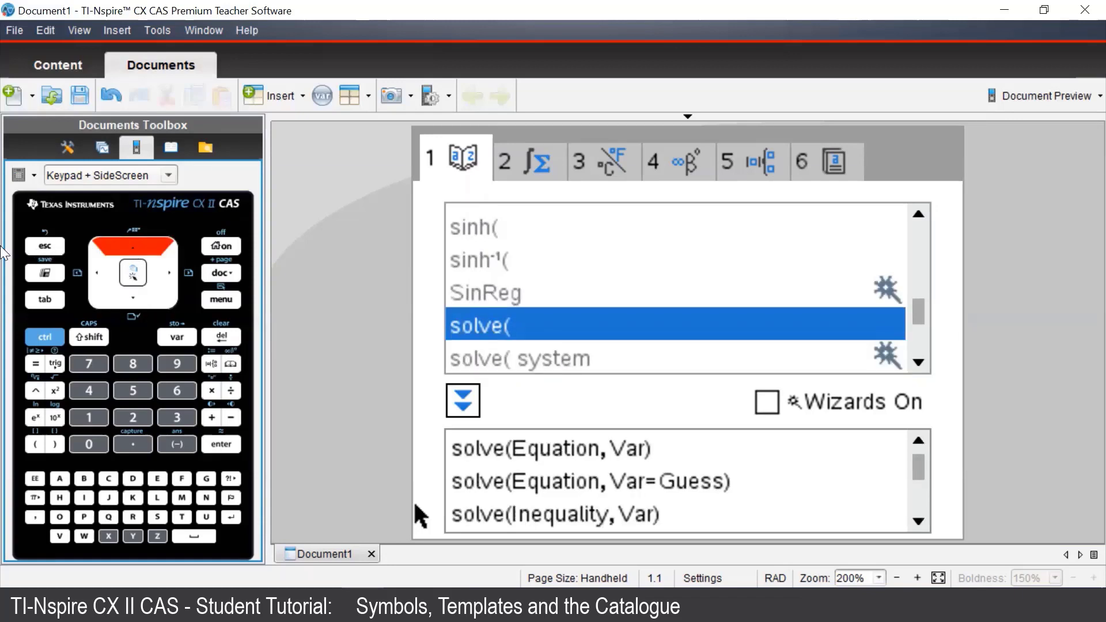
{"action": "left_click", "coordinate": [38, 249]}
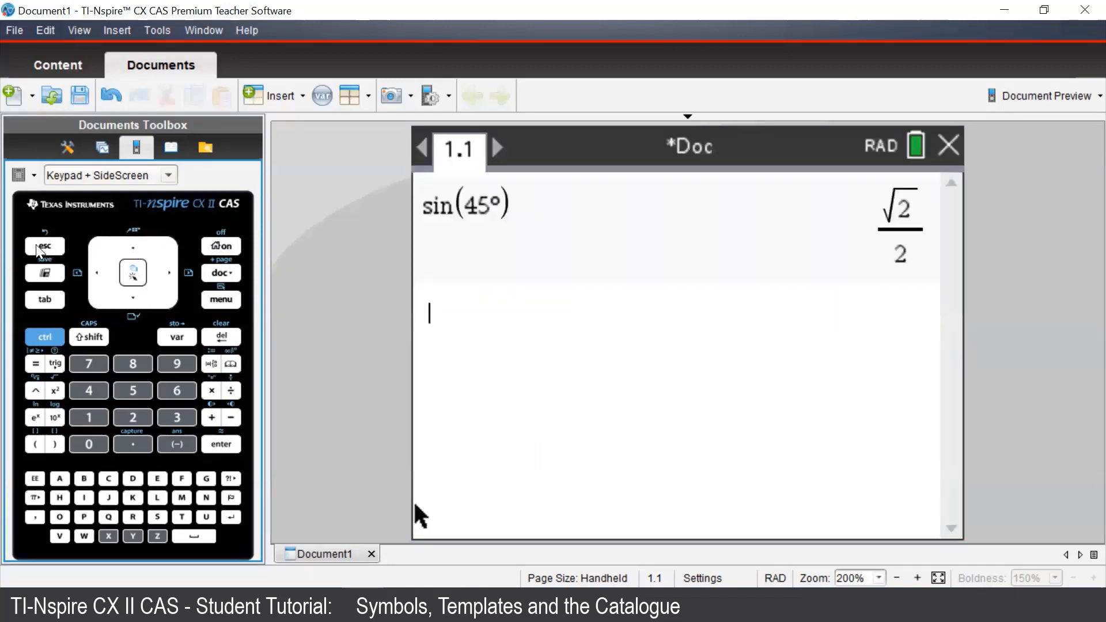
- Enter |-3| with the absolute-value template and evaluate it to 3
{"action": "left_click", "coordinate": [212, 364]}
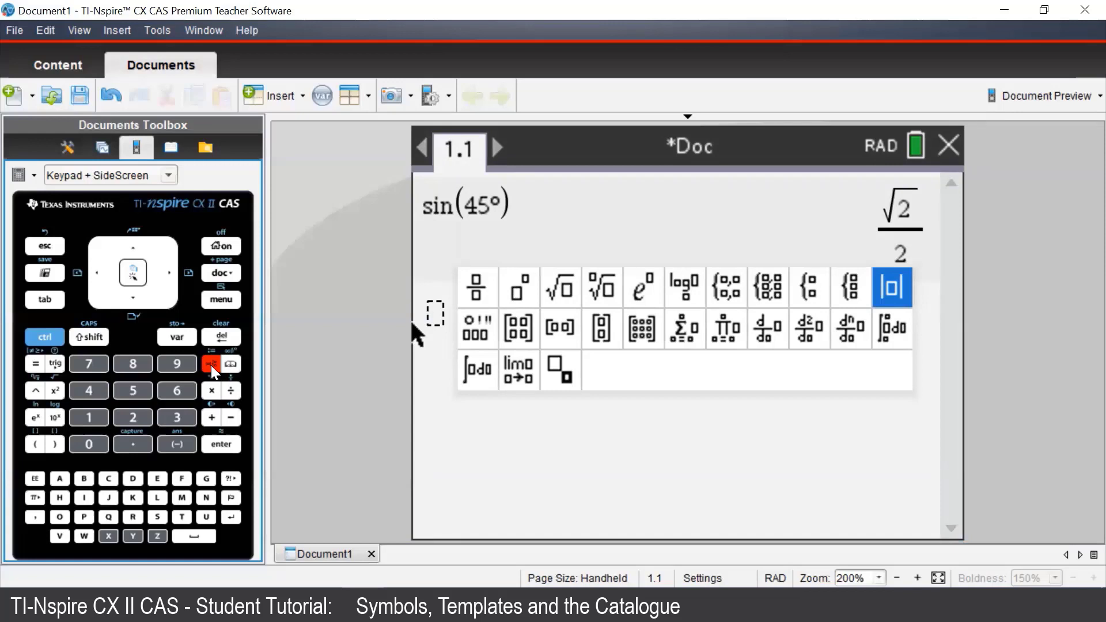
{"action": "left_click", "coordinate": [136, 276]}
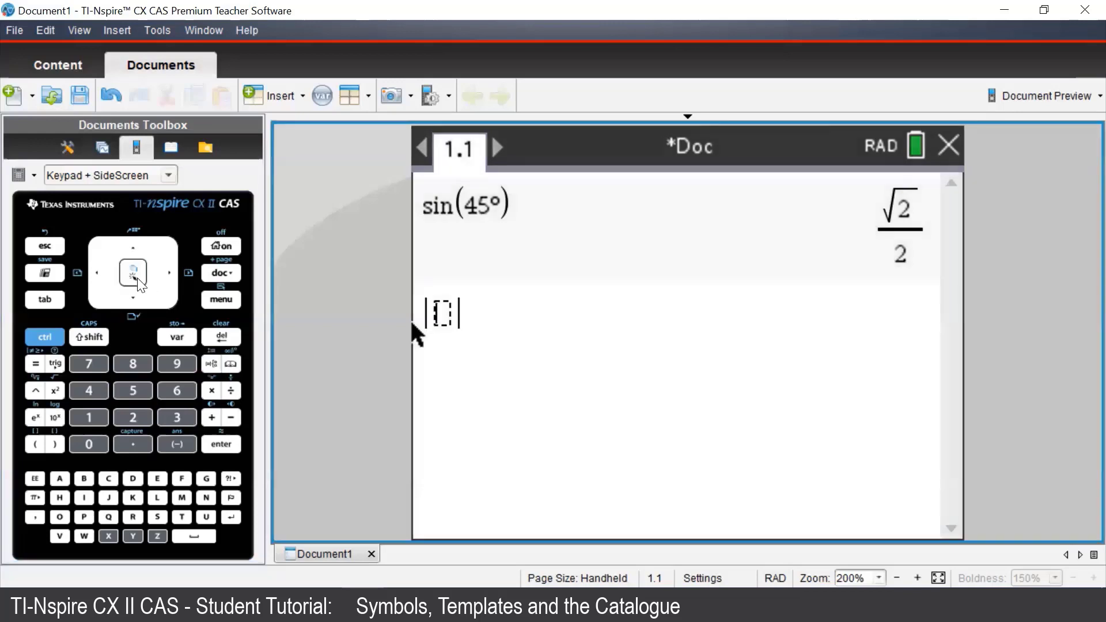
{"action": "left_click", "coordinate": [178, 447]}
{"action": "left_click", "coordinate": [179, 421]}
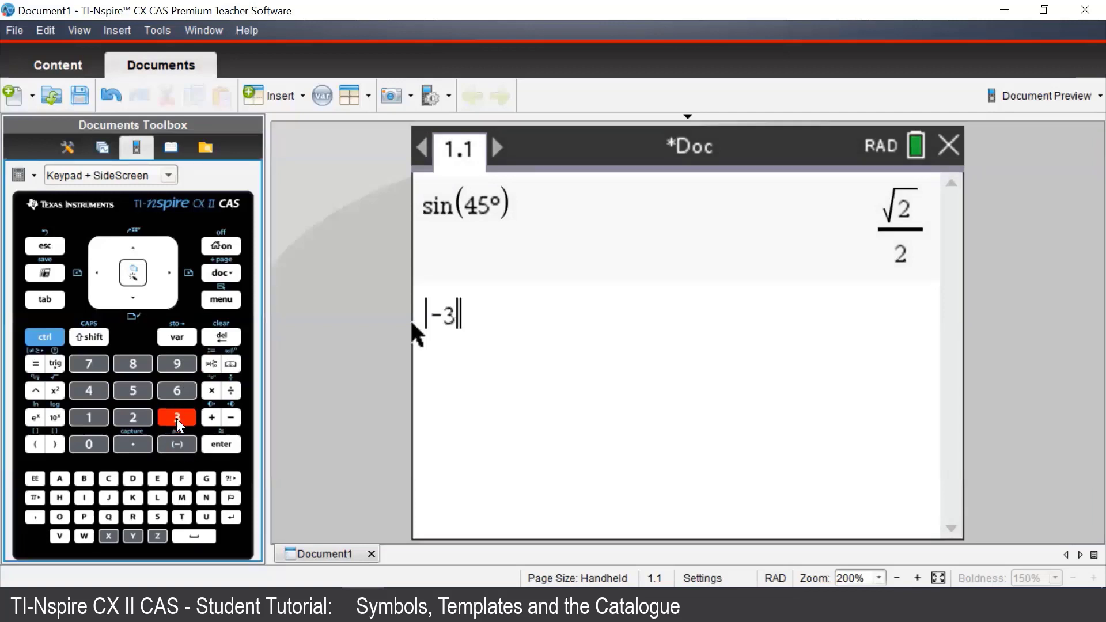
{"action": "left_click", "coordinate": [220, 447]}
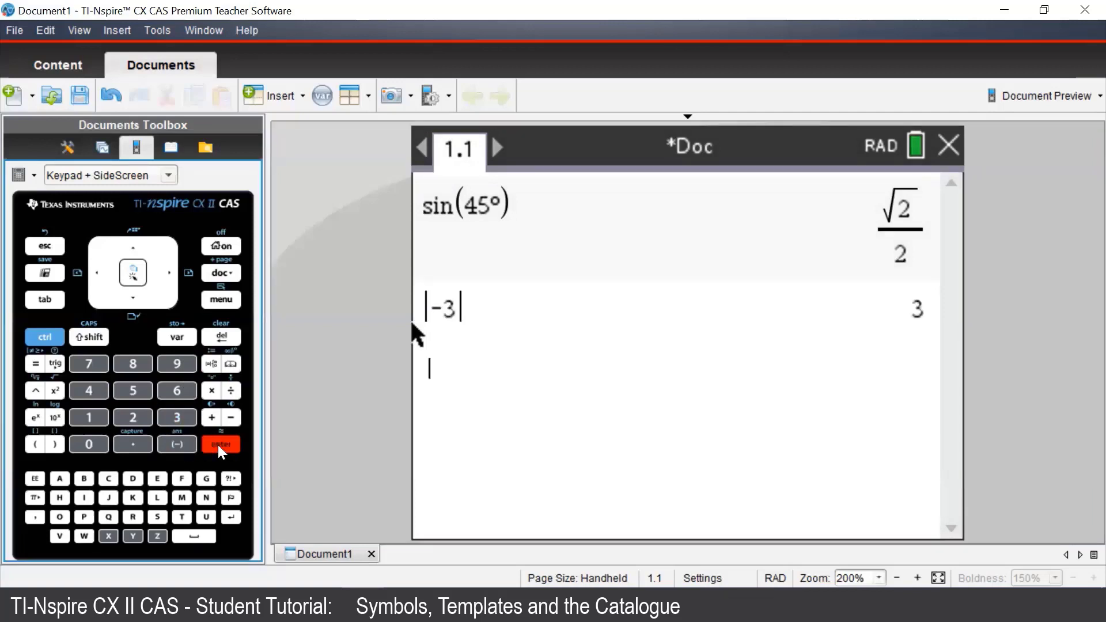
- Insert a 3×3 matrix template on the next entry line and move to its second cell
{"action": "left_click", "coordinate": [210, 364]}
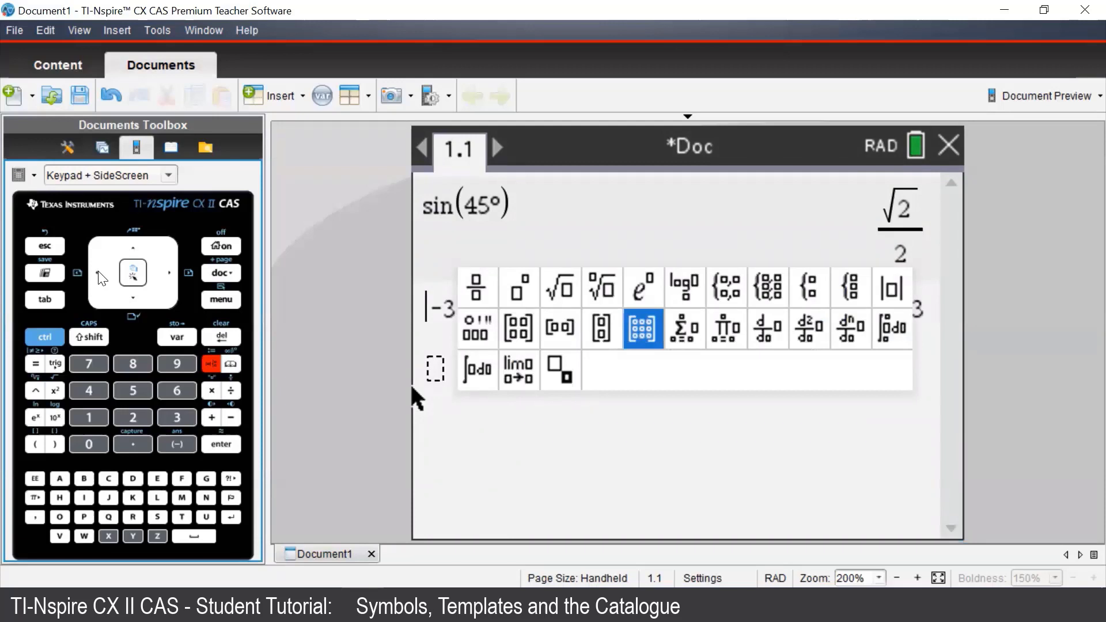
{"action": "left_click", "coordinate": [137, 274]}
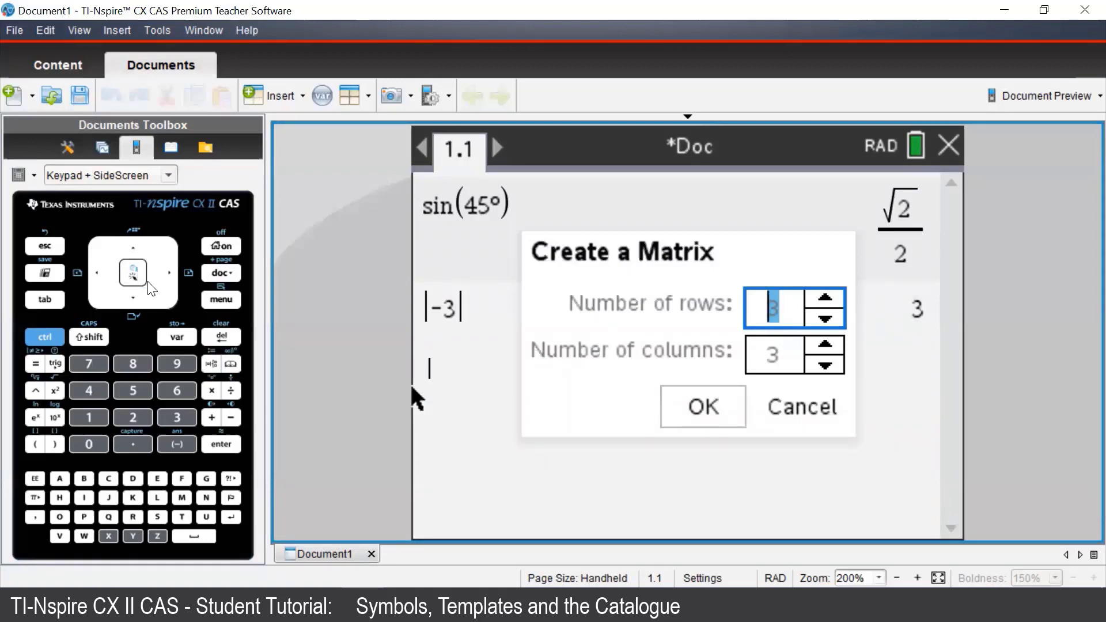
{"action": "left_click", "coordinate": [228, 448]}
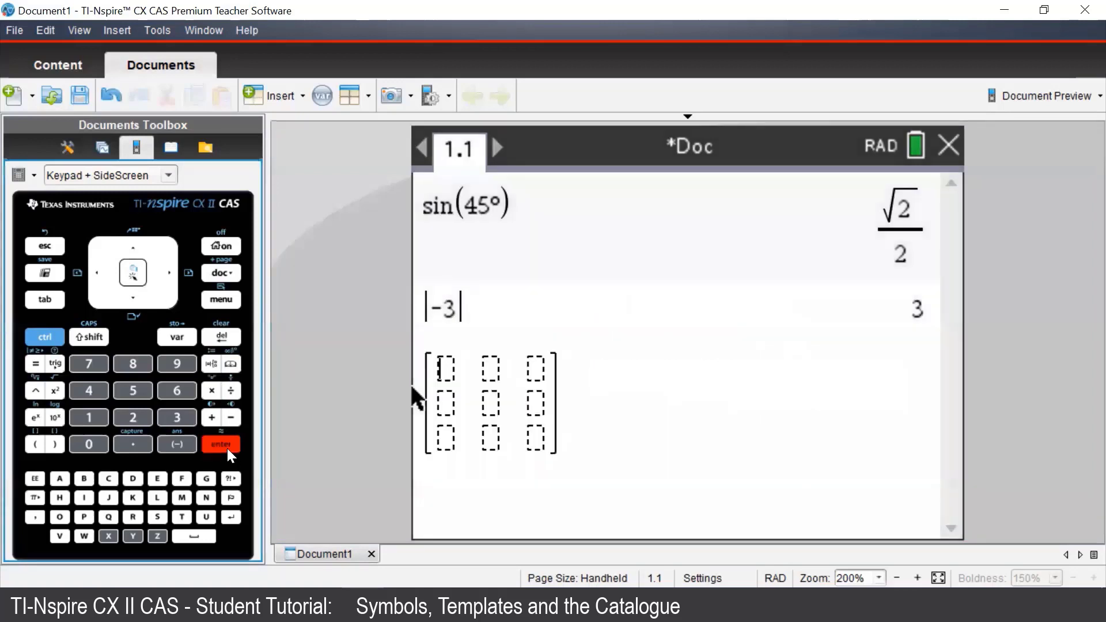
{"action": "key", "text": "Right"}
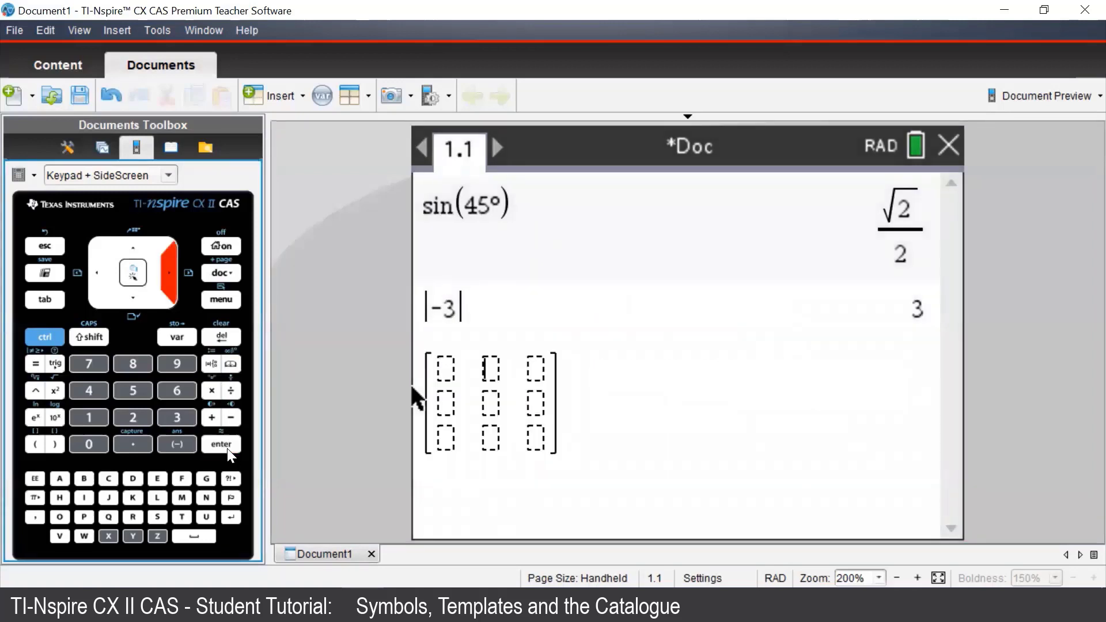
- Browse the special symbols palette, then close it and delete the empty matrix template
{"action": "left_click", "coordinate": [231, 480]}
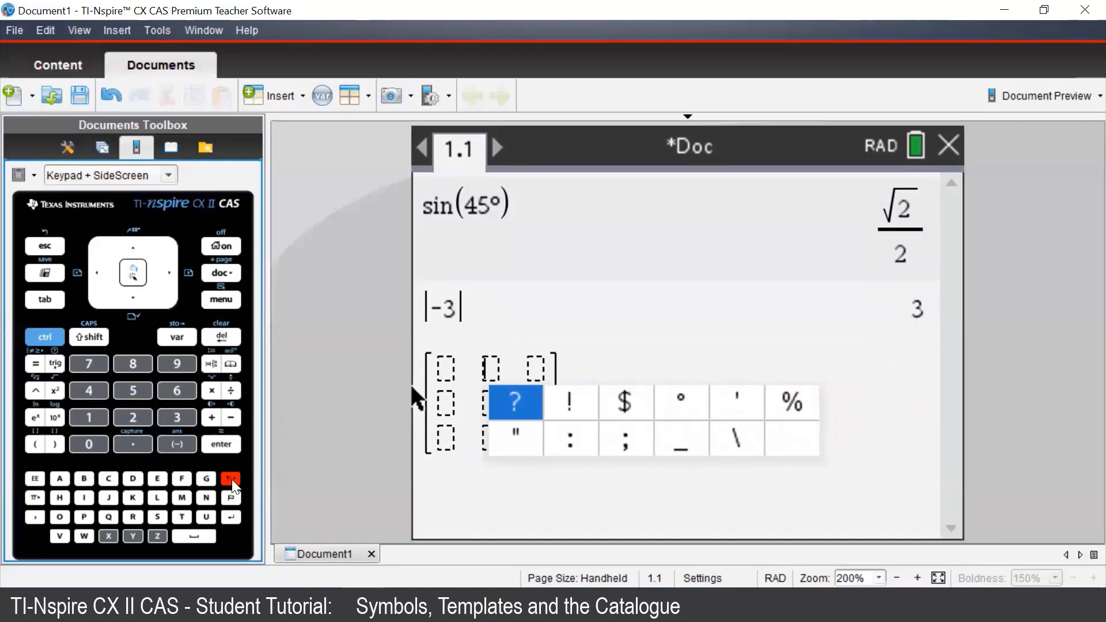
{"action": "key", "text": "Right"}
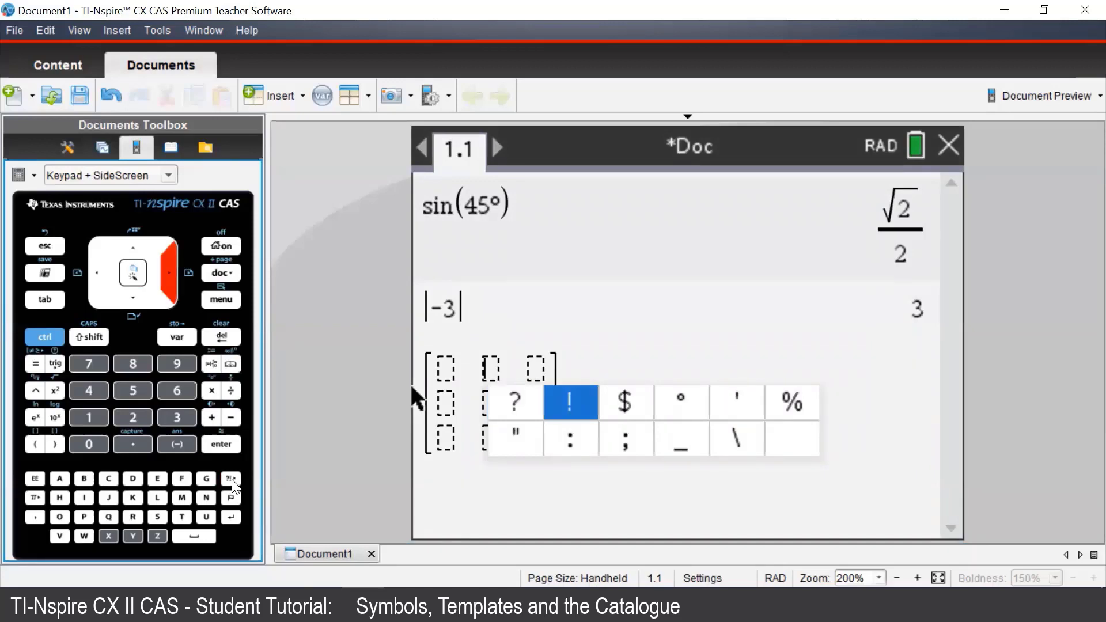
{"action": "key", "text": "Right"}
{"action": "key", "text": "Right"}
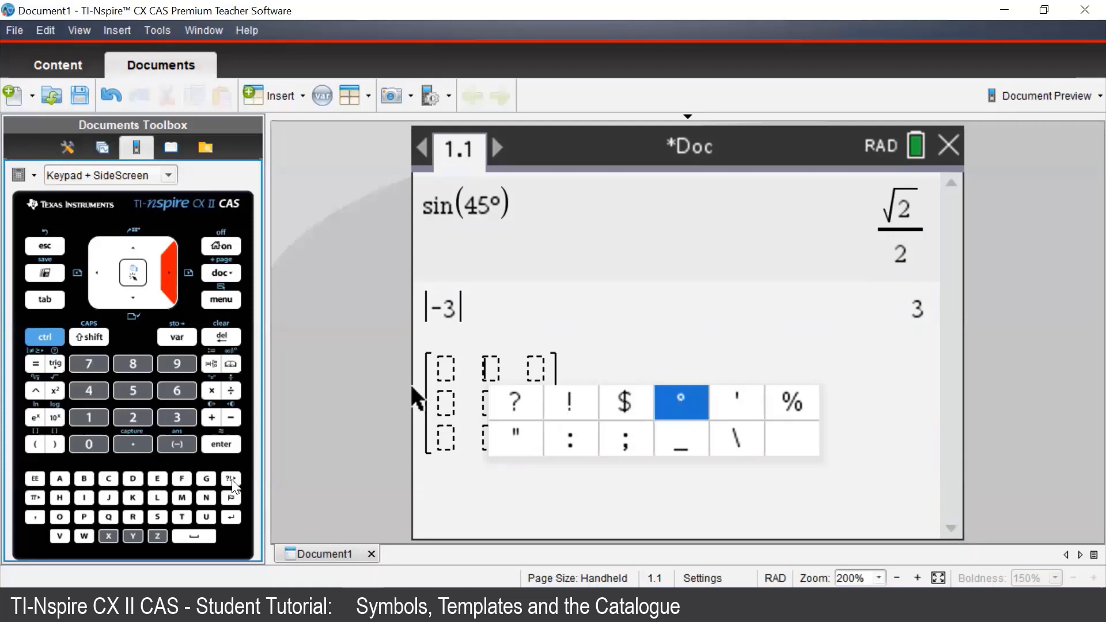
{"action": "key", "text": "BackSpace"}
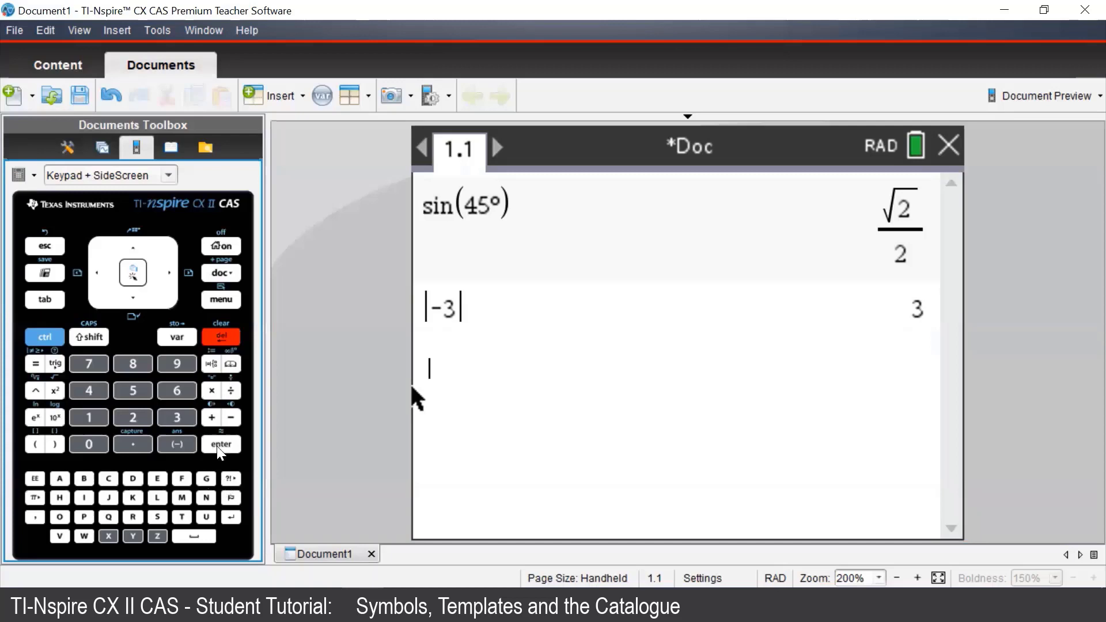
- Enter solve(x²−4=0,x) from the Catalogue and keypad, leaving it unevaluated
{"action": "left_click", "coordinate": [231, 364]}
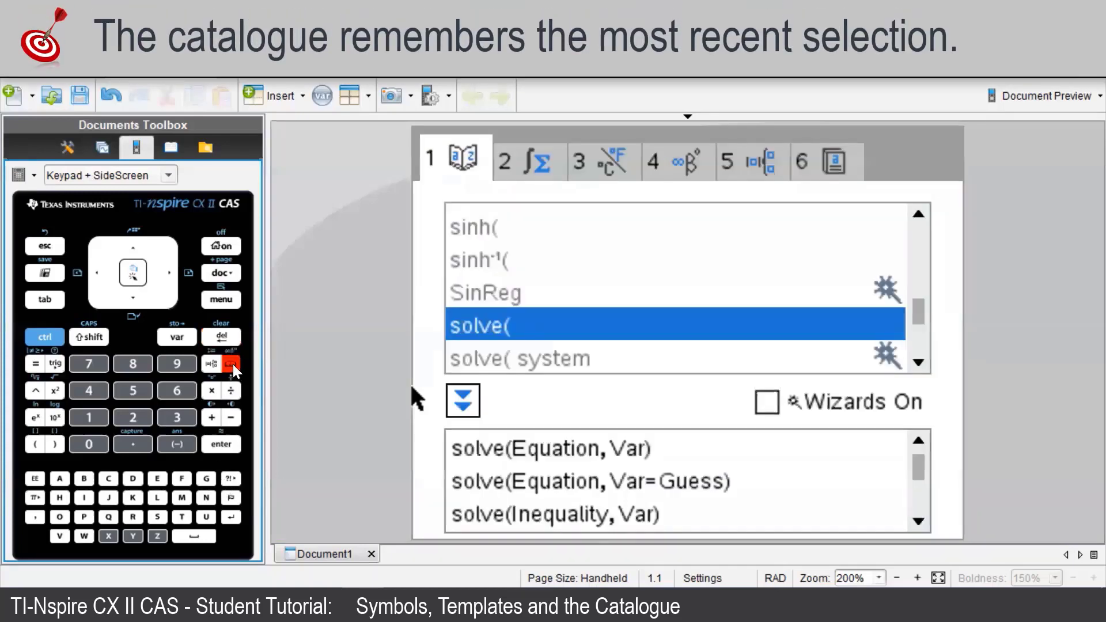
{"action": "left_click", "coordinate": [133, 273]}
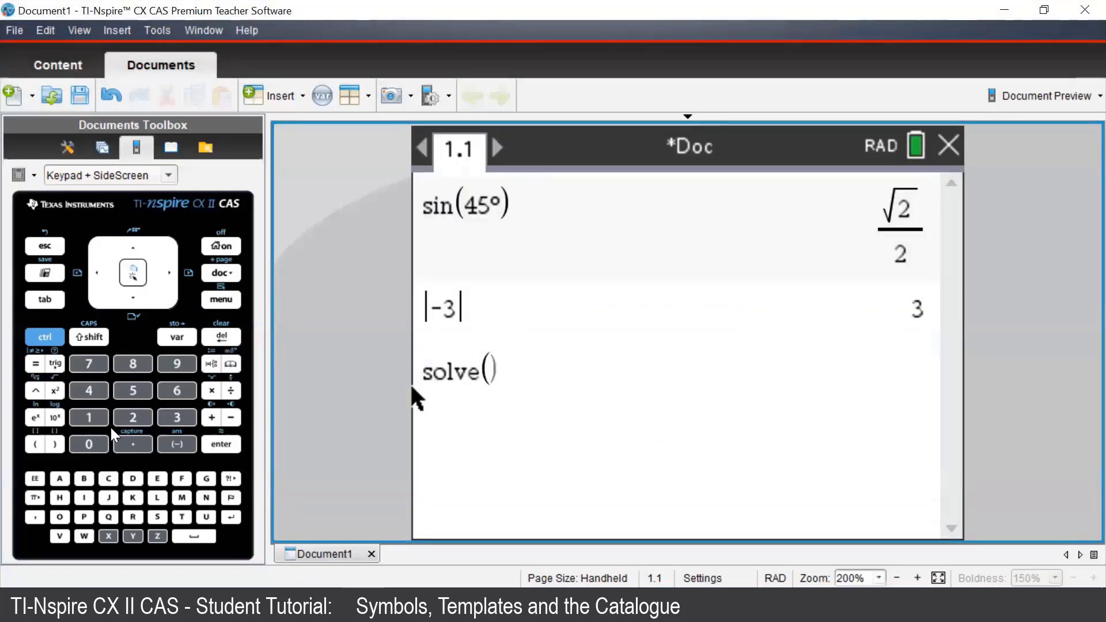
{"action": "left_click", "coordinate": [107, 537]}
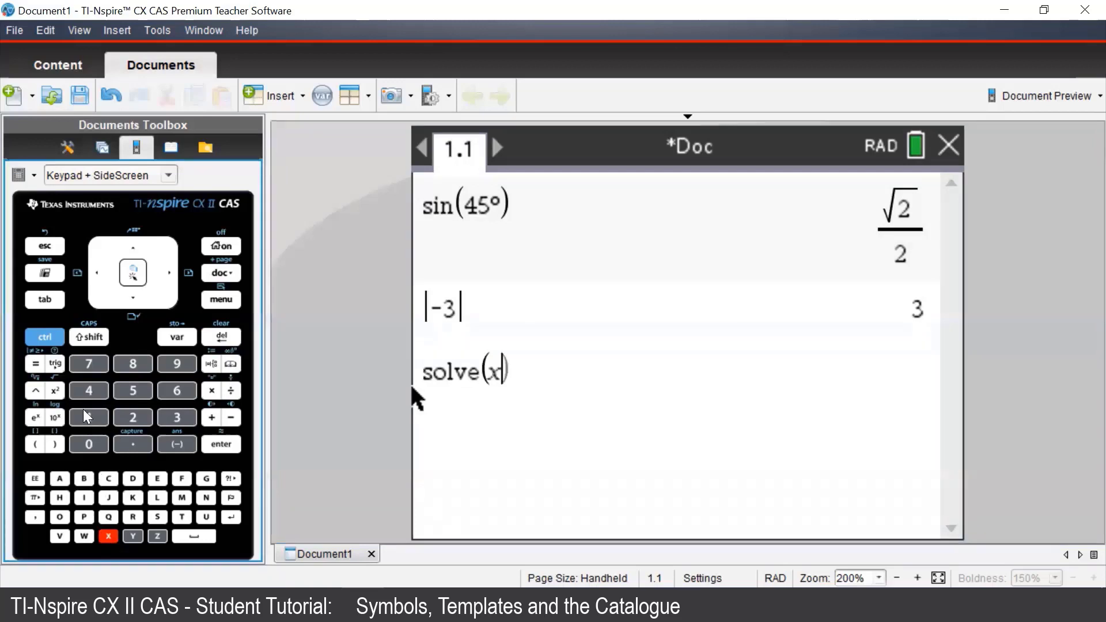
{"action": "left_click", "coordinate": [55, 391]}
{"action": "left_click", "coordinate": [230, 418]}
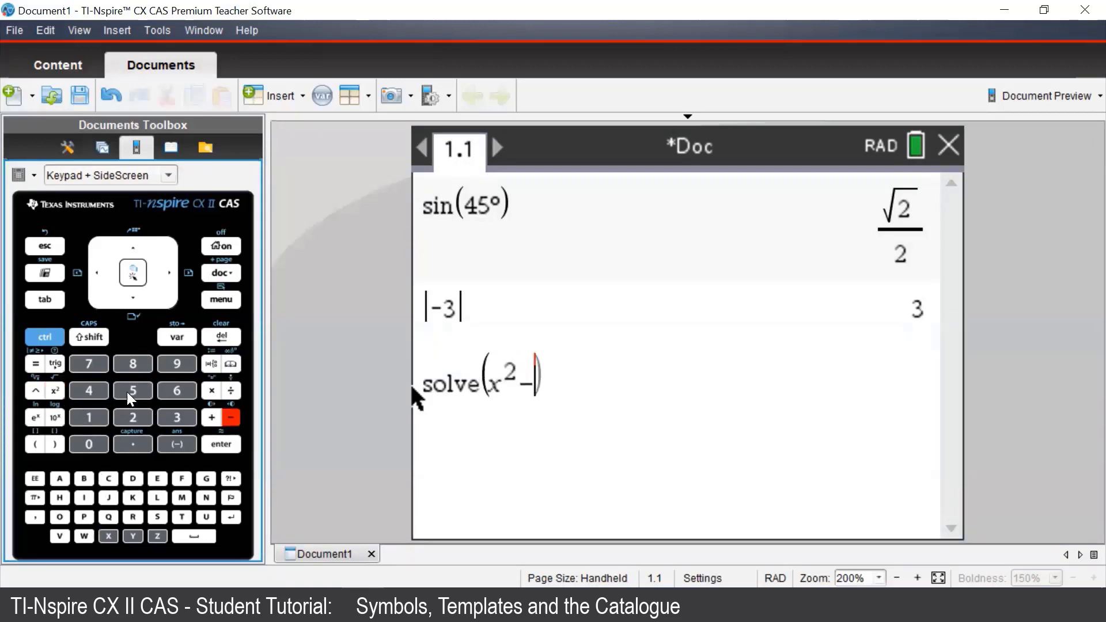
{"action": "left_click", "coordinate": [90, 386]}
{"action": "left_click", "coordinate": [39, 370]}
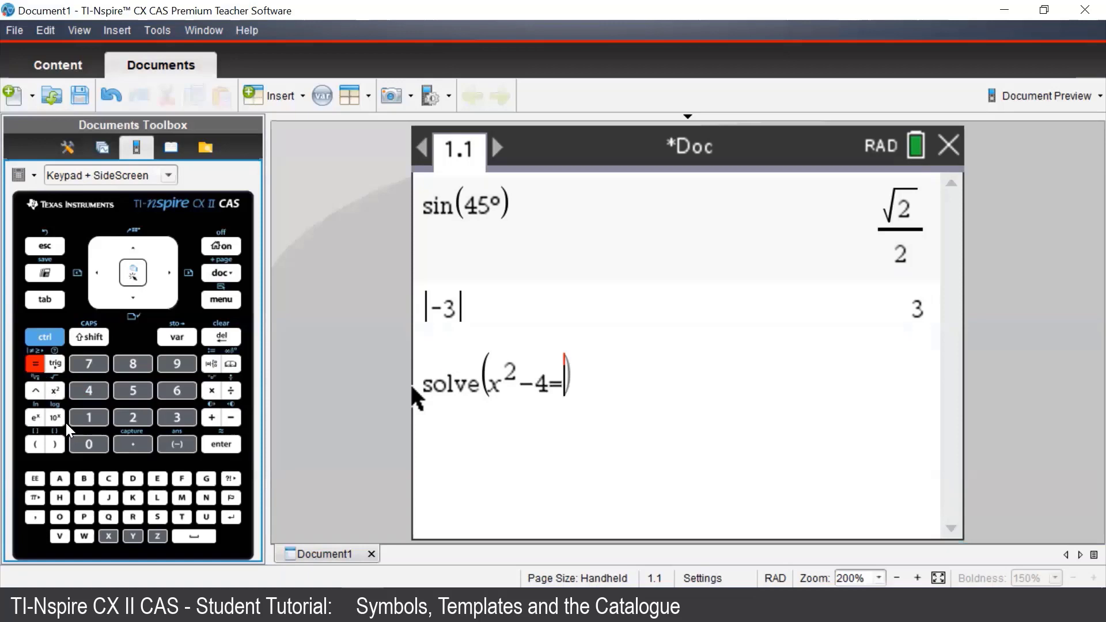
{"action": "left_click", "coordinate": [82, 445]}
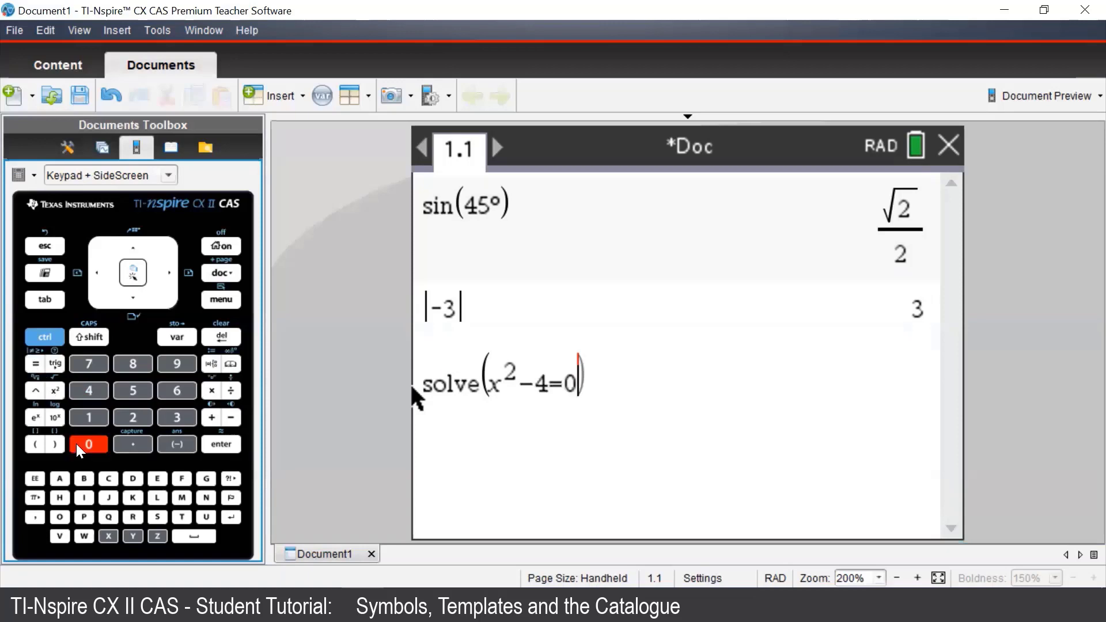
{"action": "left_click", "coordinate": [34, 518]}
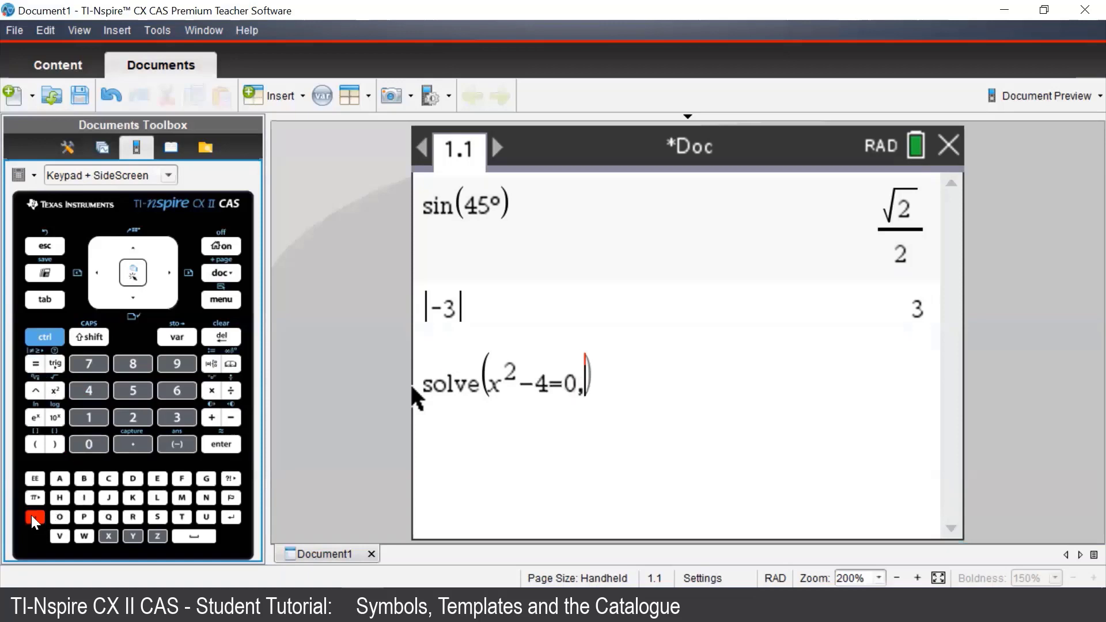
{"action": "left_click", "coordinate": [108, 536]}
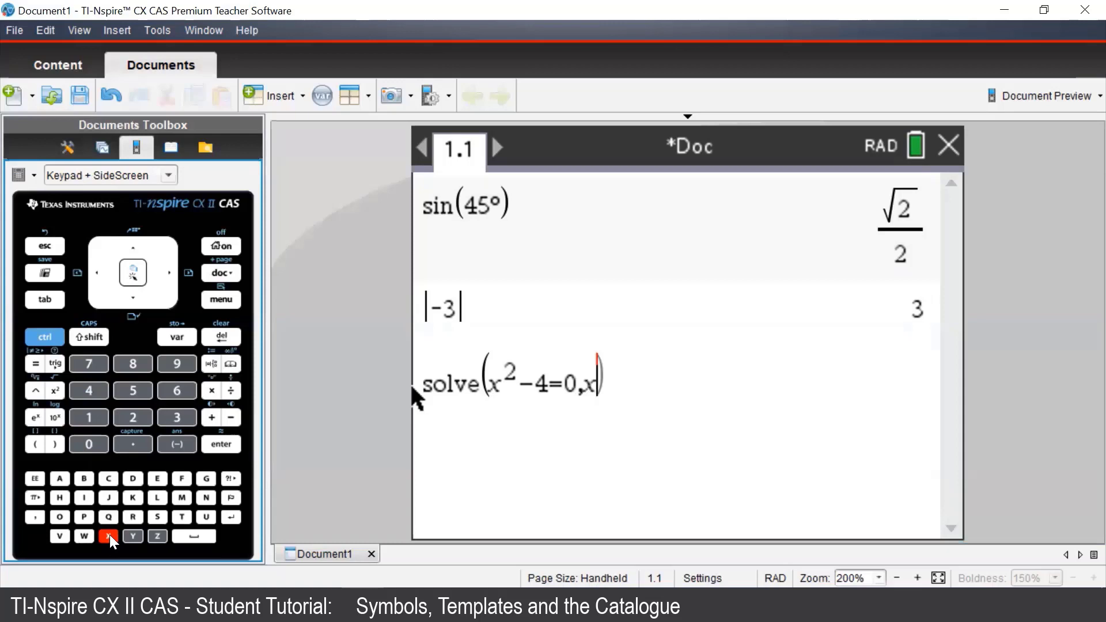
{"action": "left_click", "coordinate": [55, 445]}
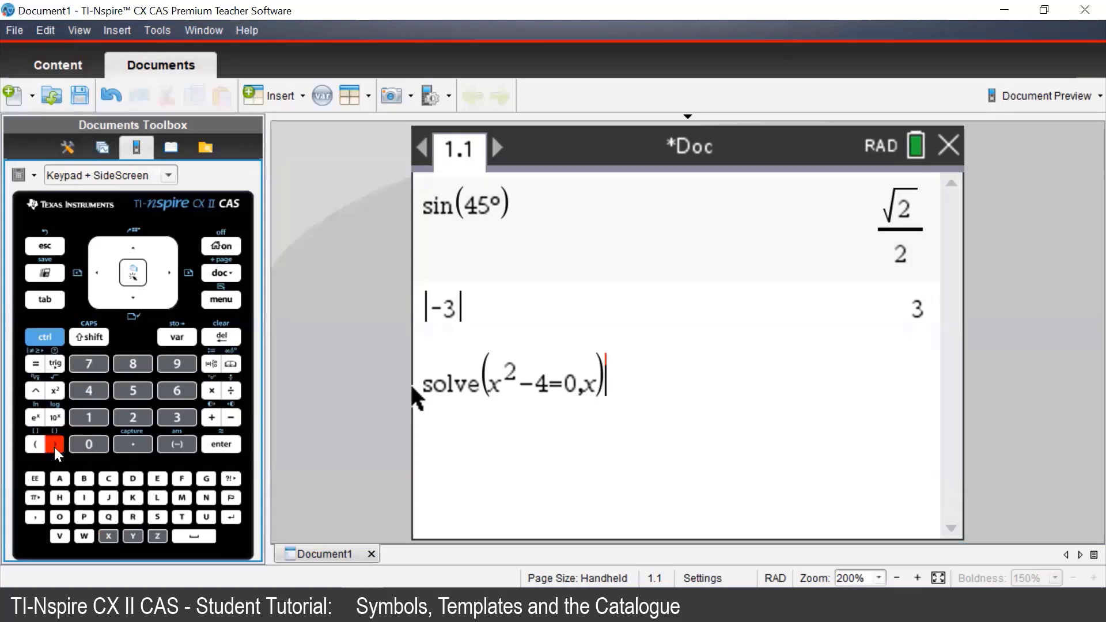
- Append the constraint |x>0 to the solve and evaluate it, giving x=2
{"action": "left_click", "coordinate": [42, 337]}
{"action": "left_click", "coordinate": [35, 365]}
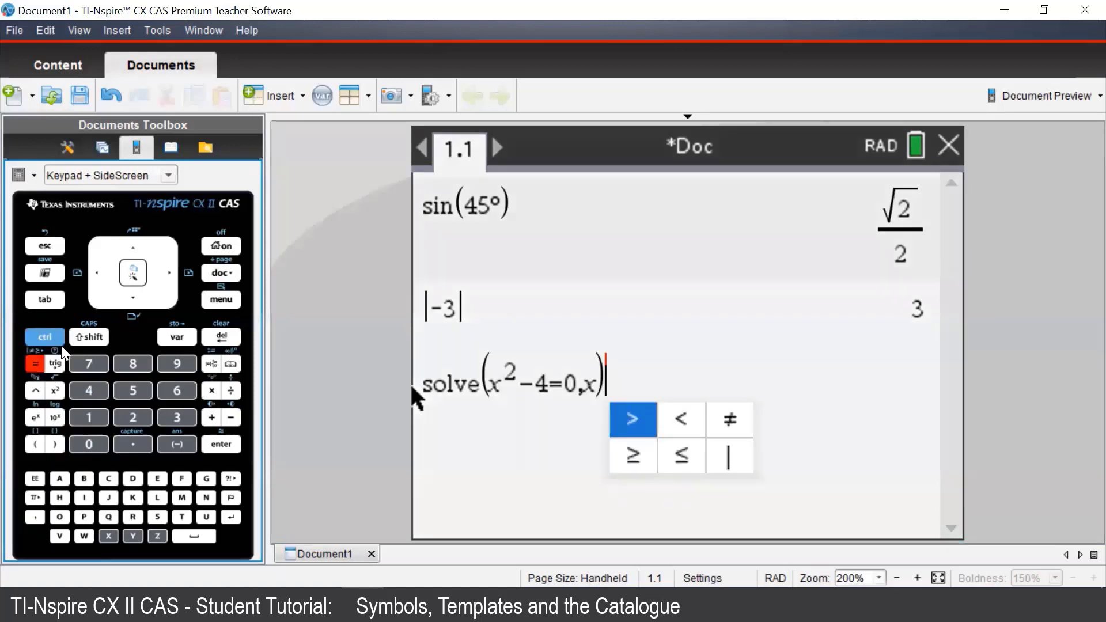
{"action": "key", "text": "Left"}
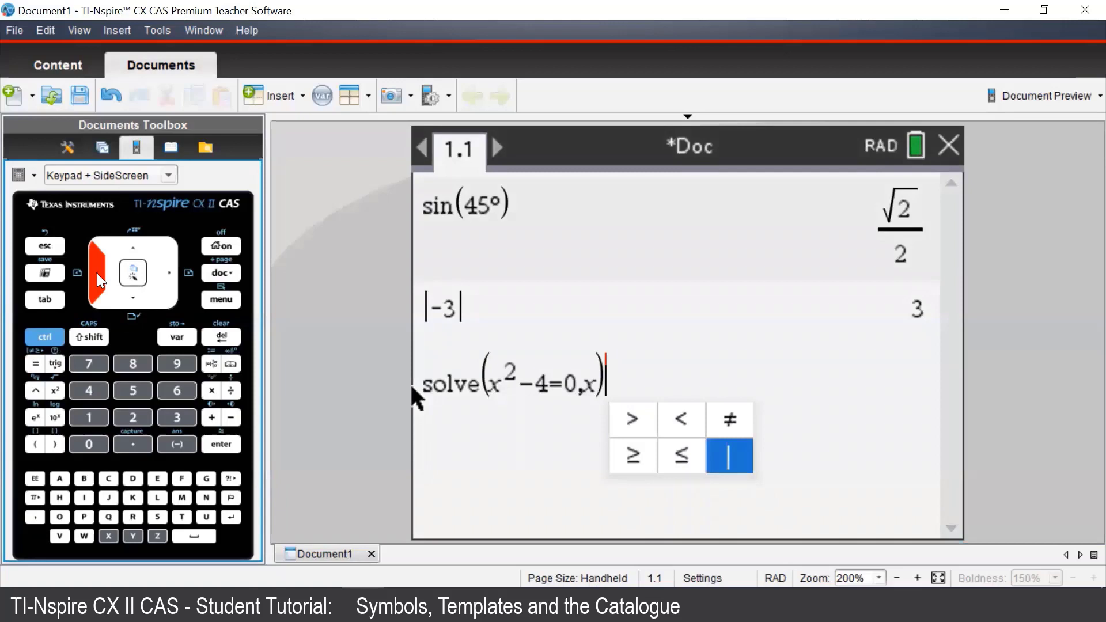
{"action": "left_click", "coordinate": [132, 274]}
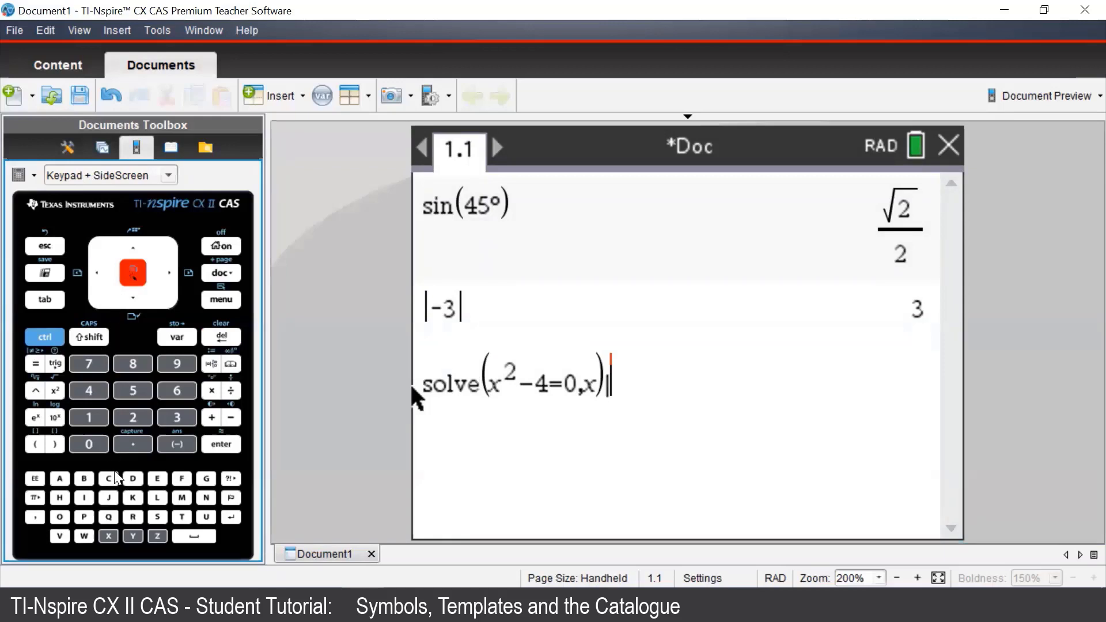
{"action": "left_click", "coordinate": [108, 536]}
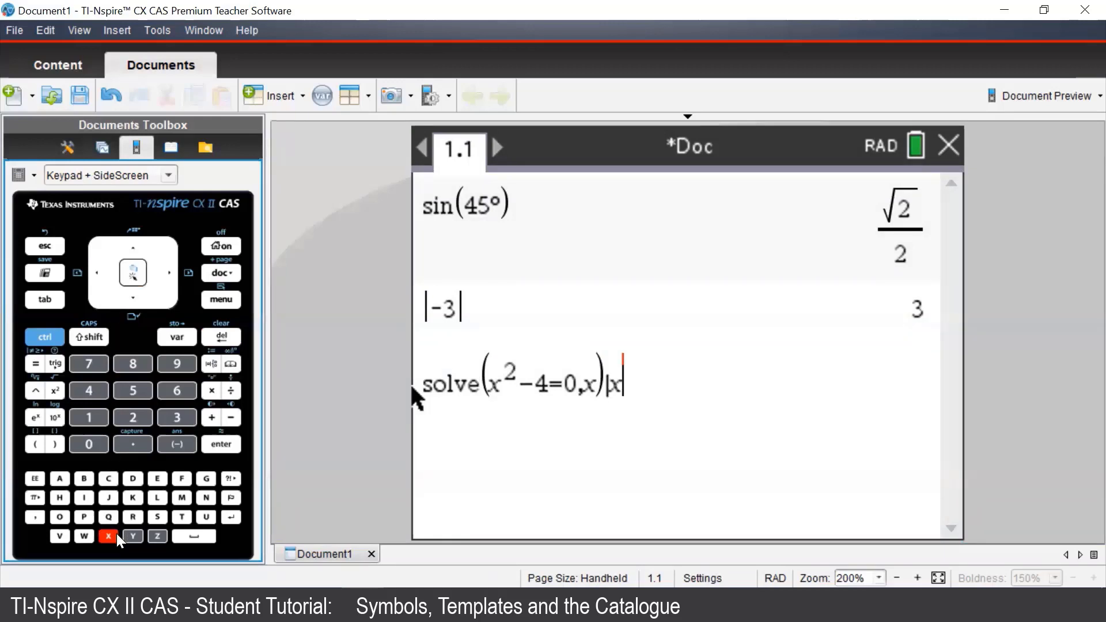
{"action": "left_click", "coordinate": [58, 340]}
{"action": "left_click", "coordinate": [36, 364]}
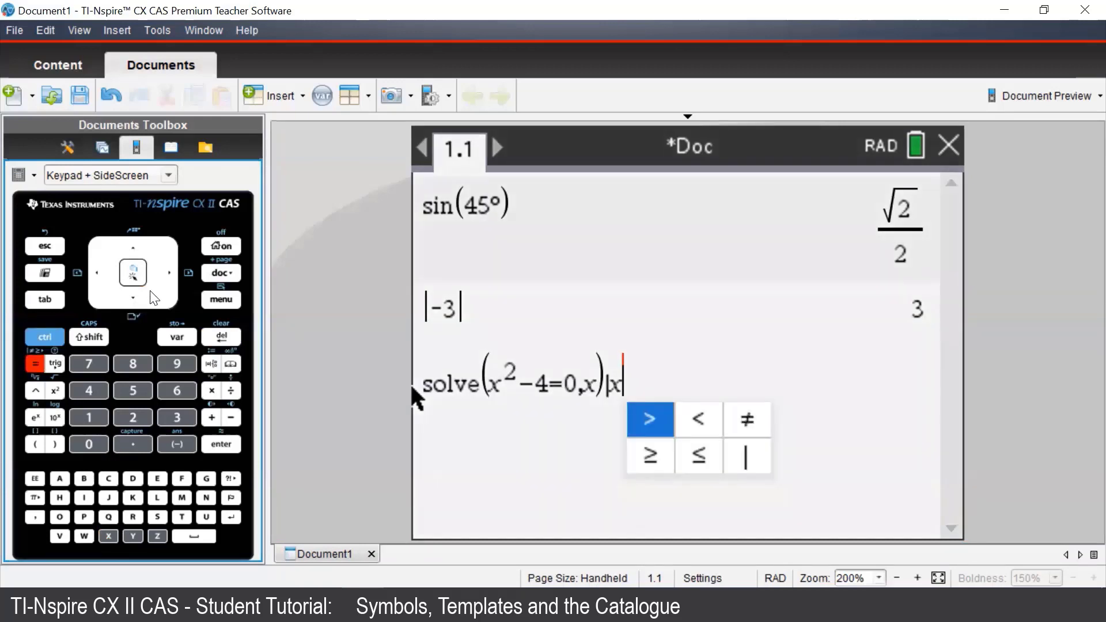
{"action": "left_click", "coordinate": [136, 274]}
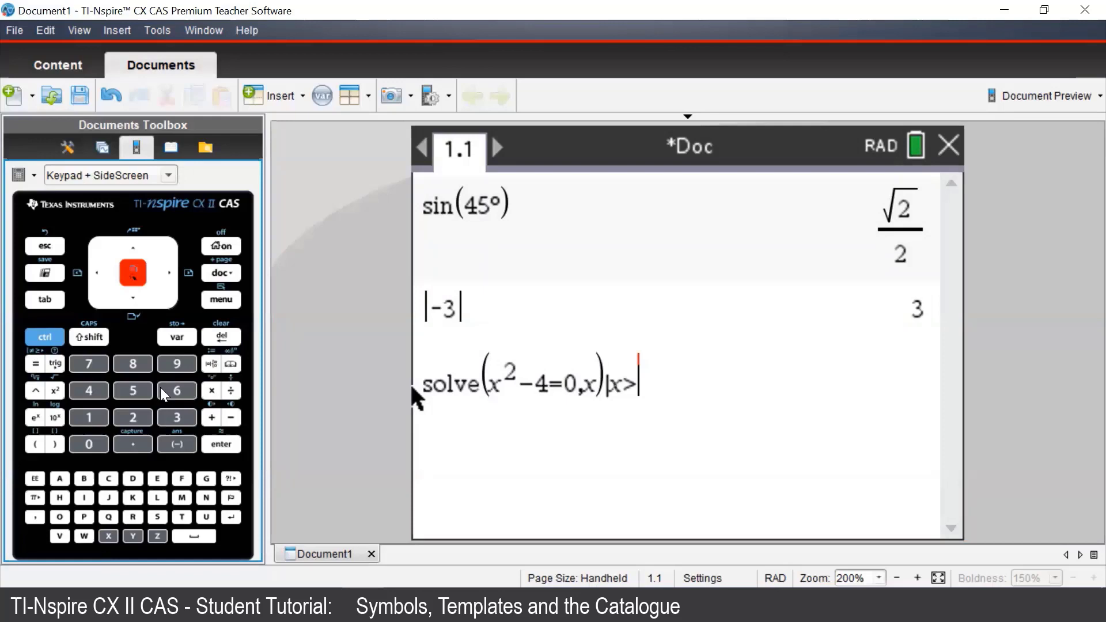
{"action": "left_click", "coordinate": [87, 444]}
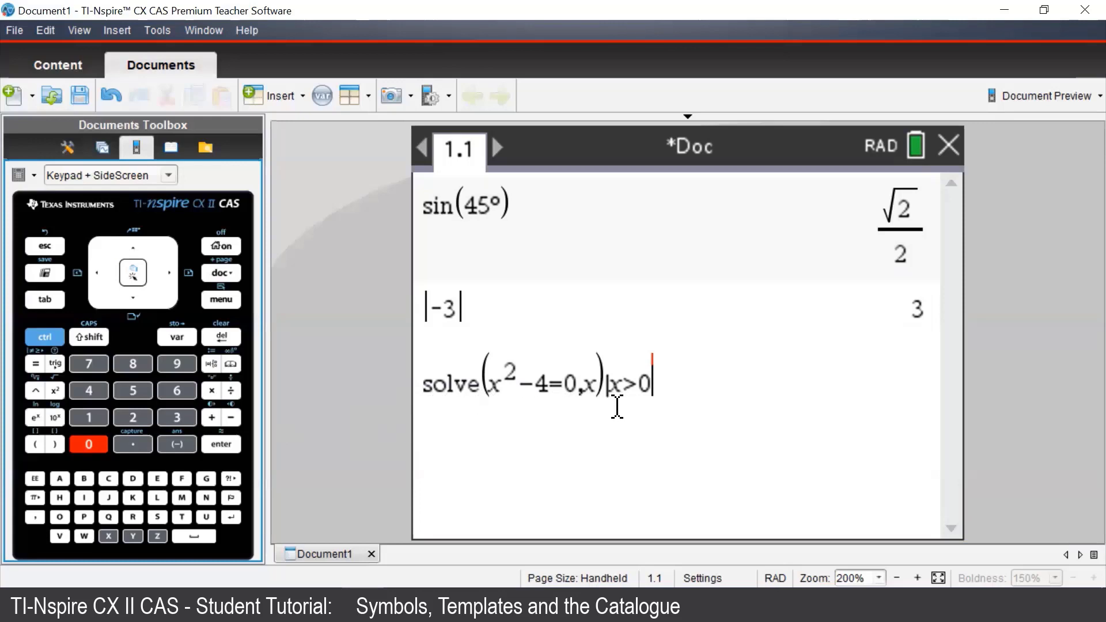
{"action": "left_click", "coordinate": [230, 448]}
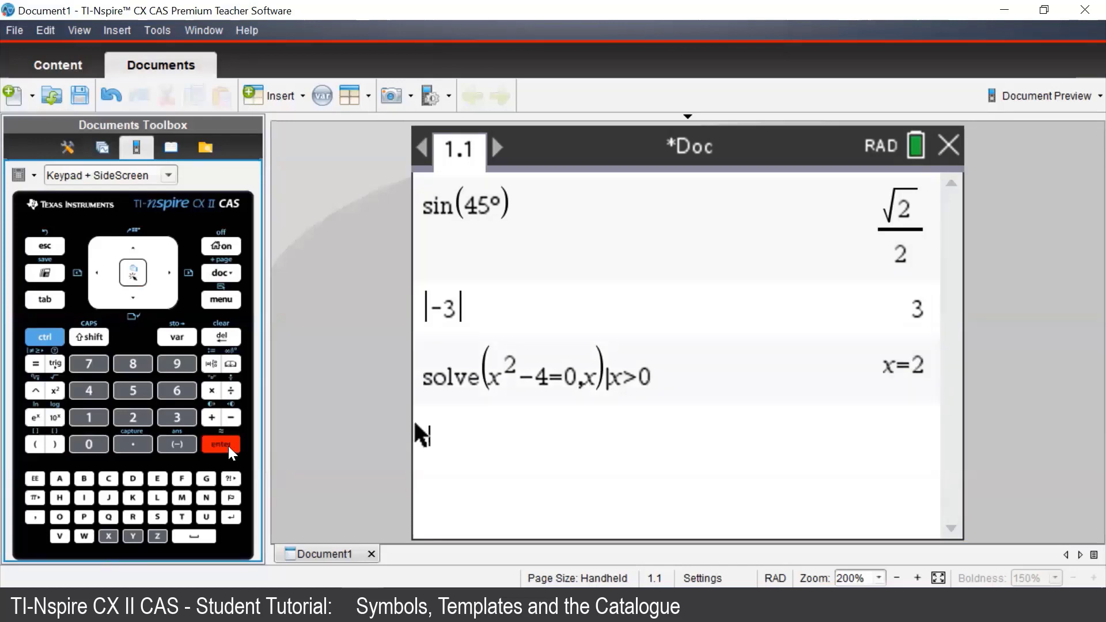